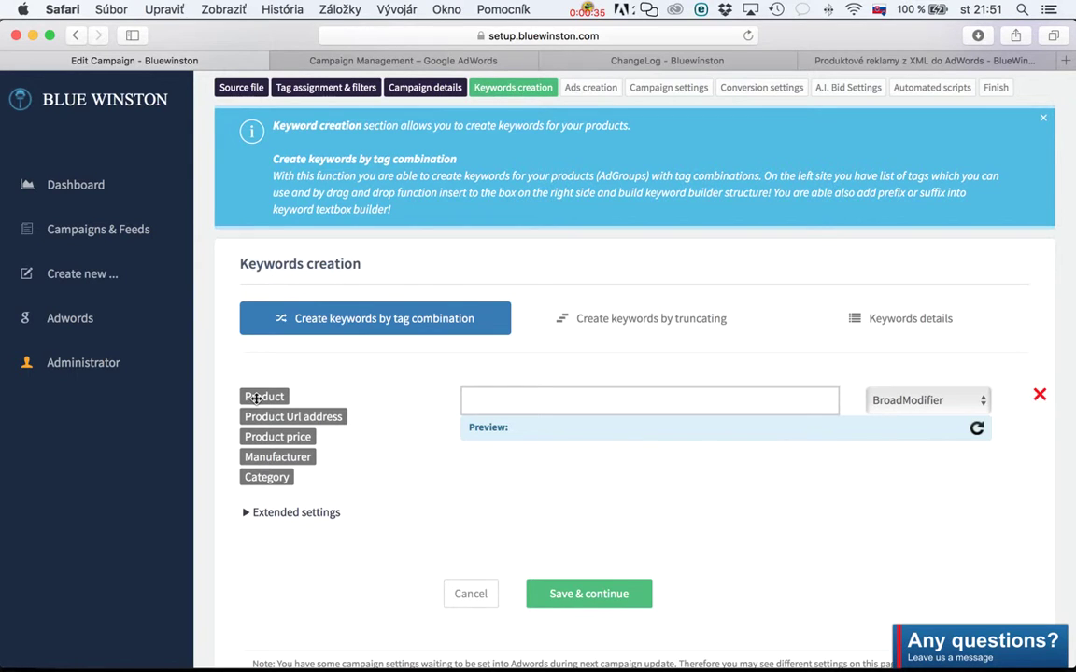
Add the Product tag to the first keyword row and generate its preview.
drag(257, 399, 313, 399)
scroll(389, 400, down, 1)
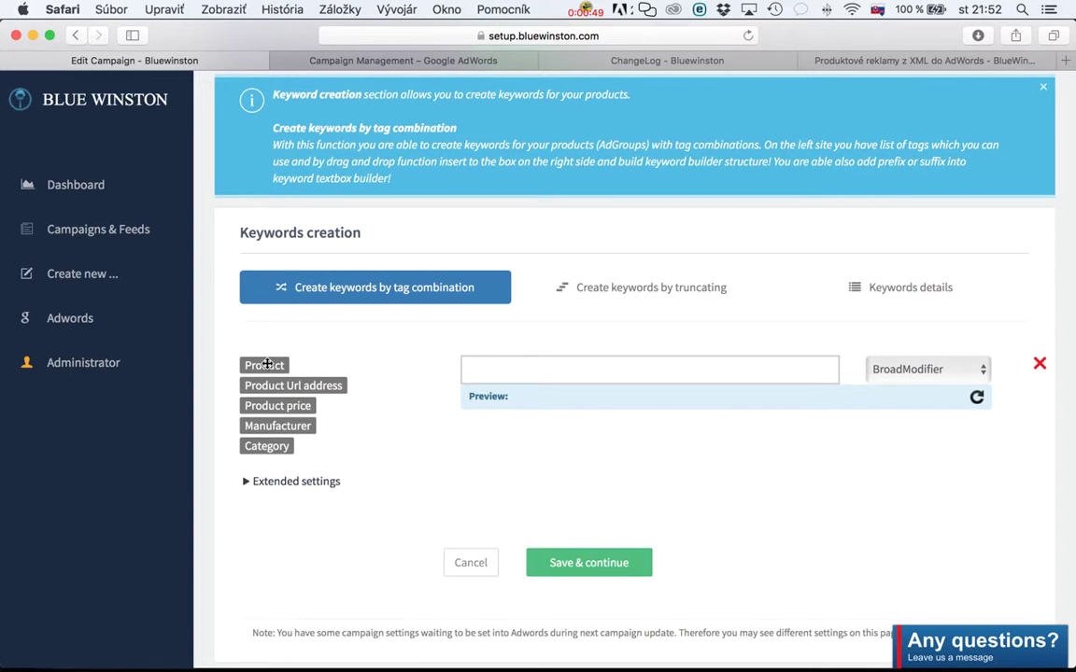
drag(267, 364, 510, 360)
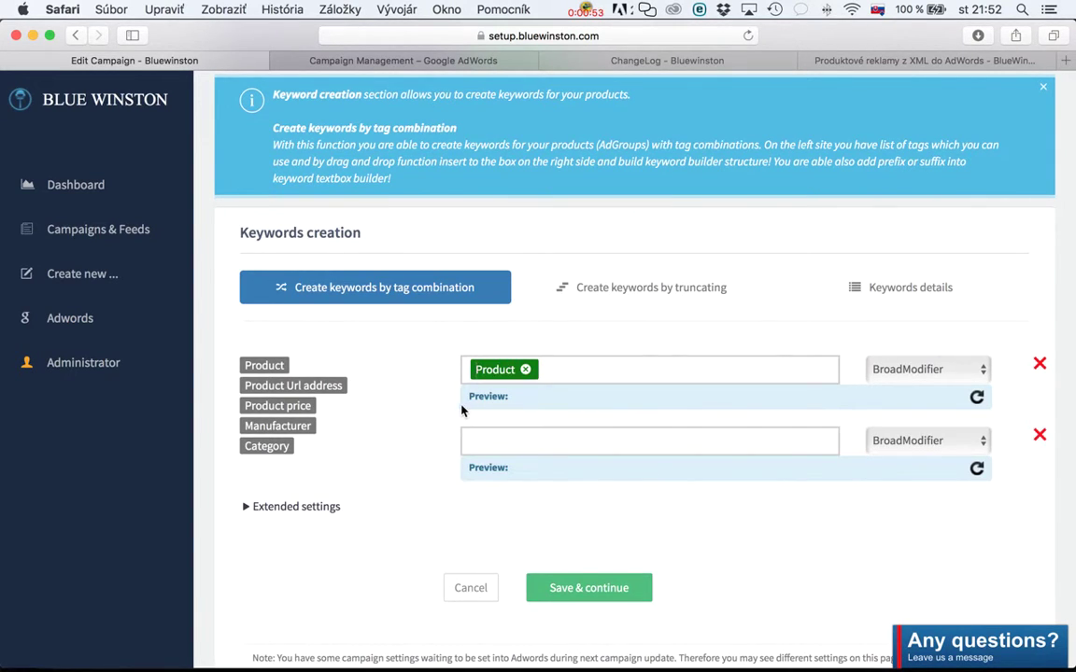
click(976, 396)
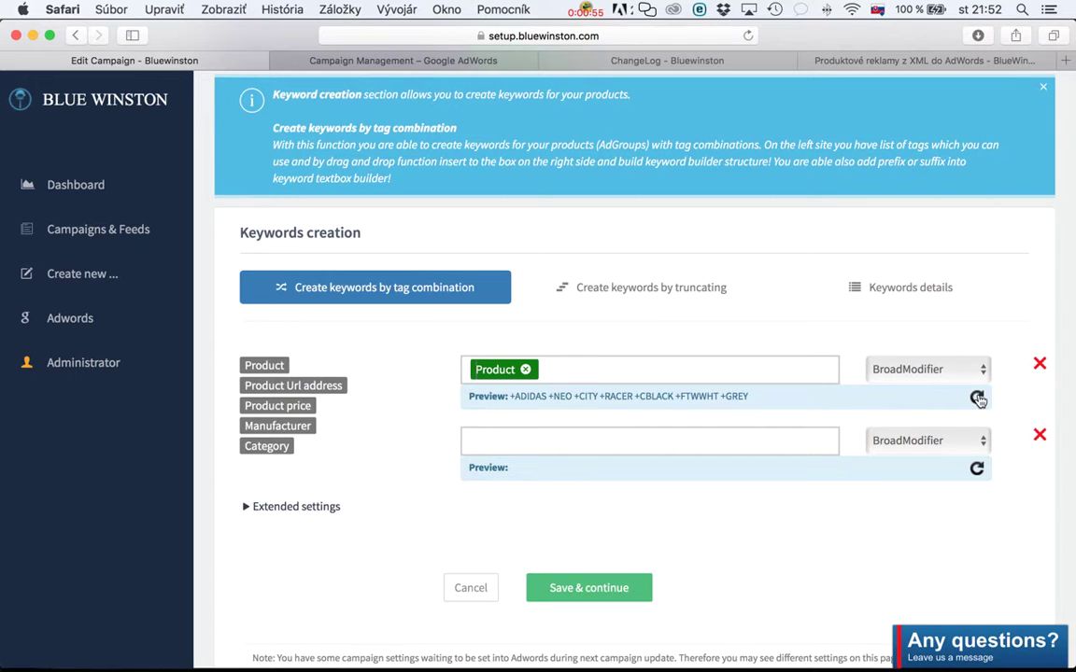
Cycle the first row's keyword preview through several products to check the generated keywords.
click(977, 397)
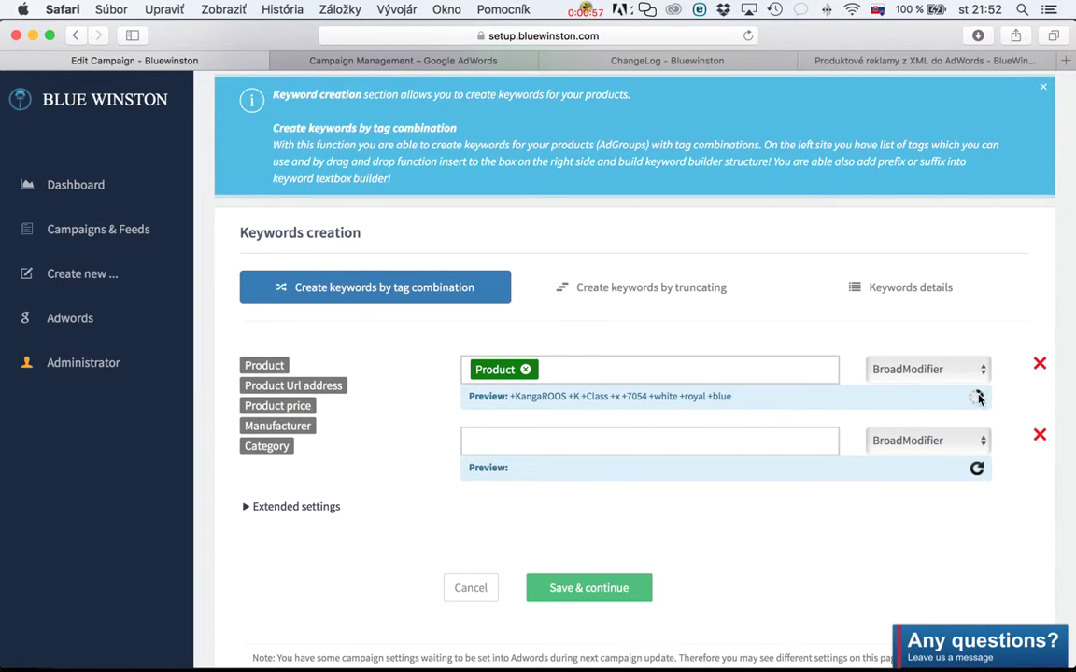
click(977, 397)
click(976, 397)
click(977, 397)
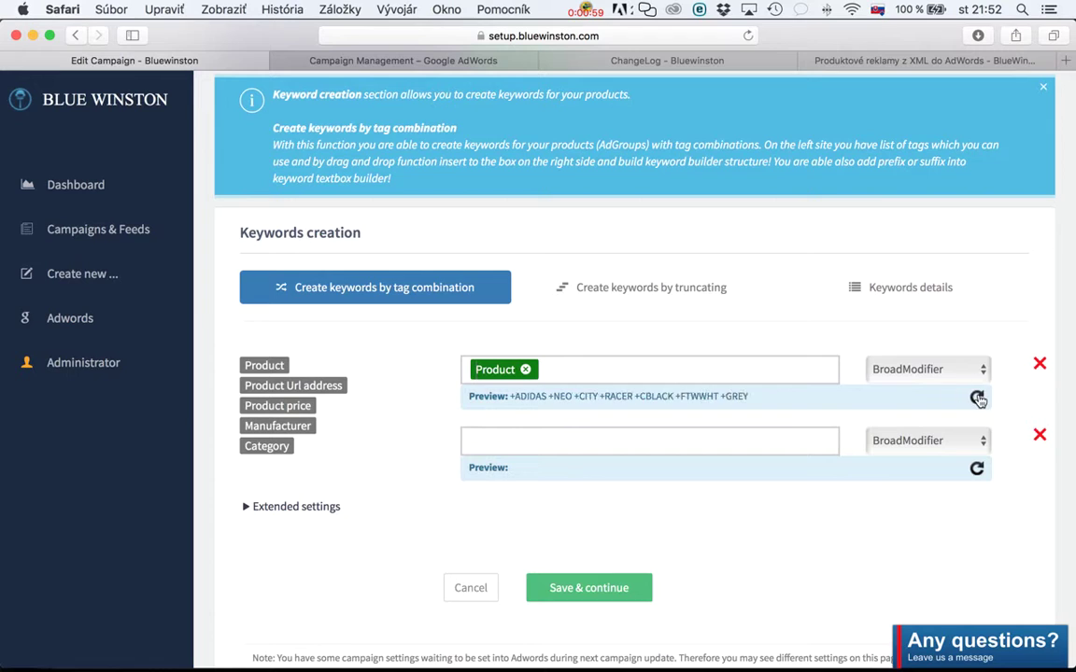
click(977, 398)
click(977, 398)
click(977, 397)
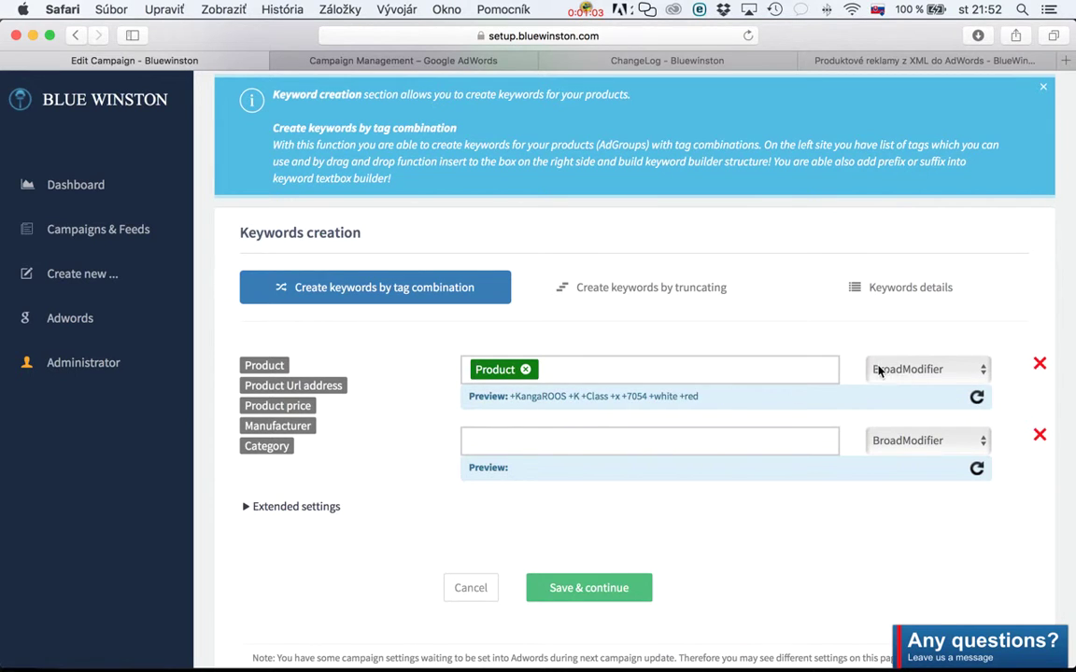
Try the Exact match type on the first keyword row, and return it to BroadModifier.
click(963, 369)
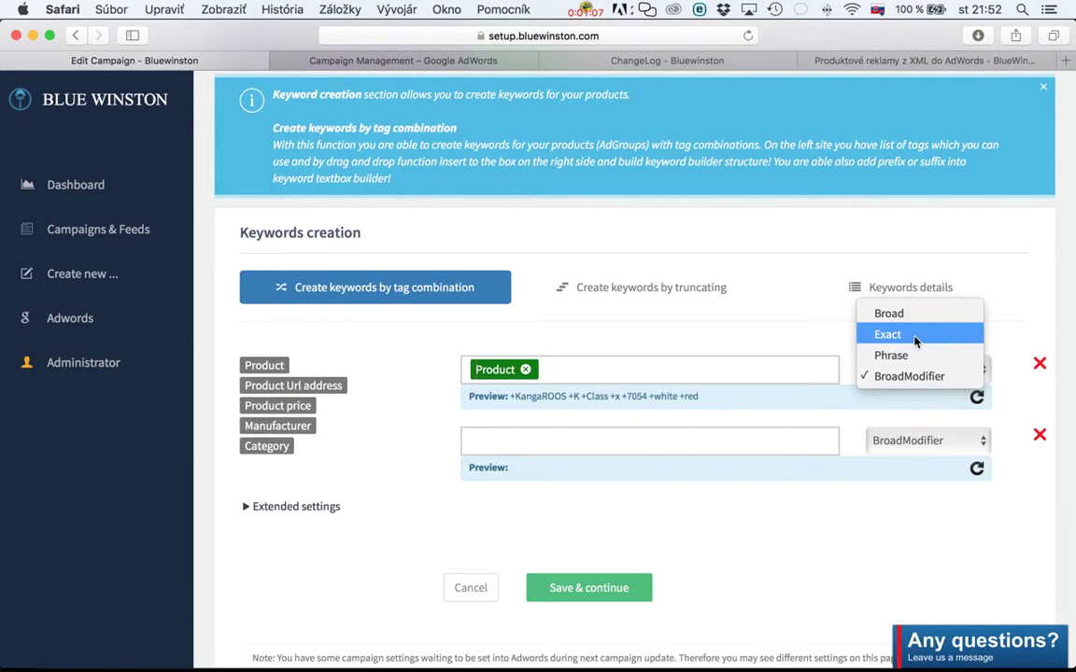
click(934, 336)
click(922, 375)
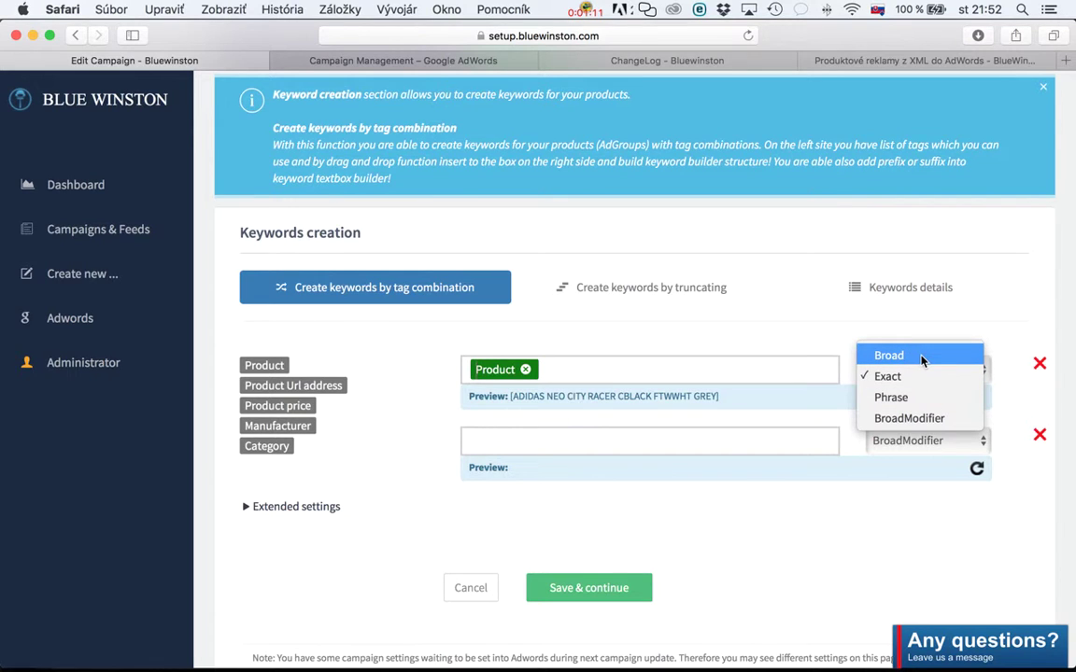
click(926, 419)
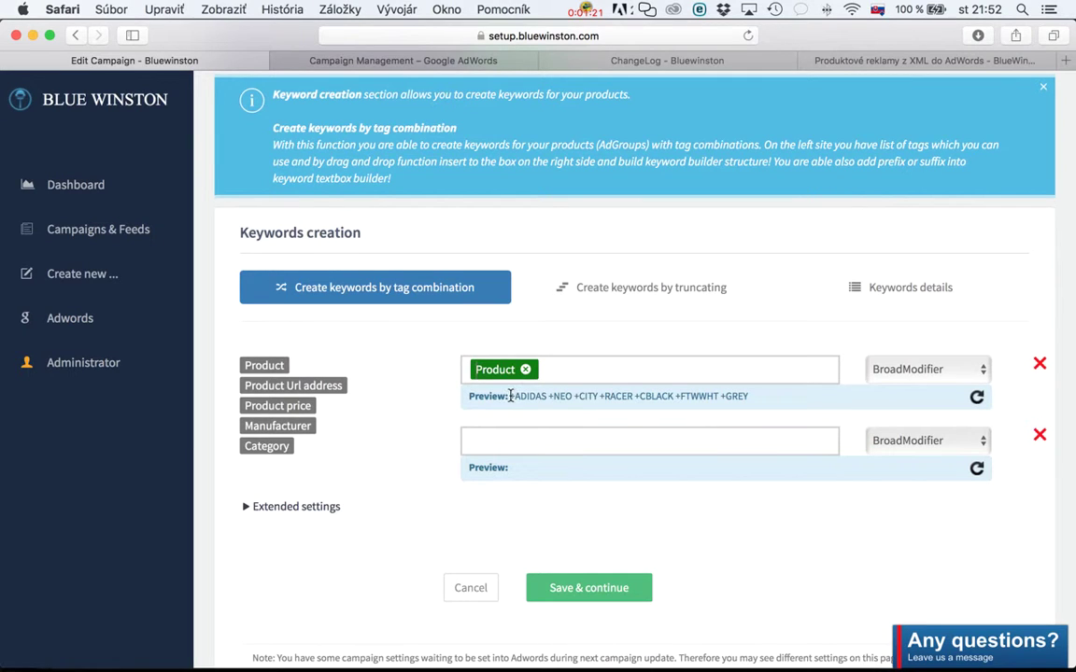
drag(510, 396, 747, 392)
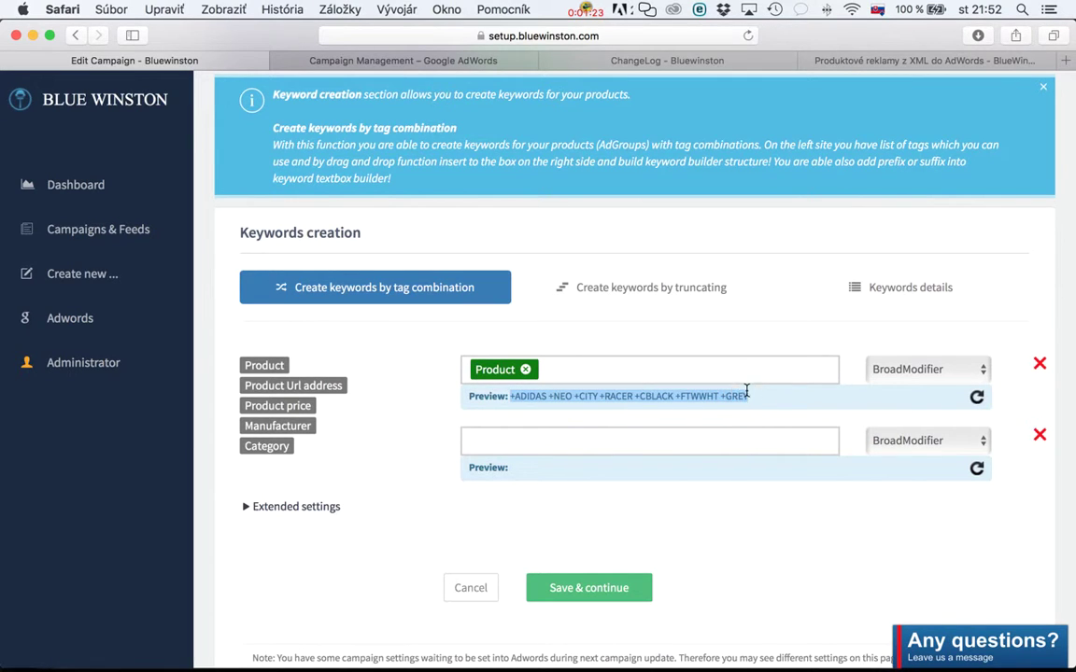
click(503, 427)
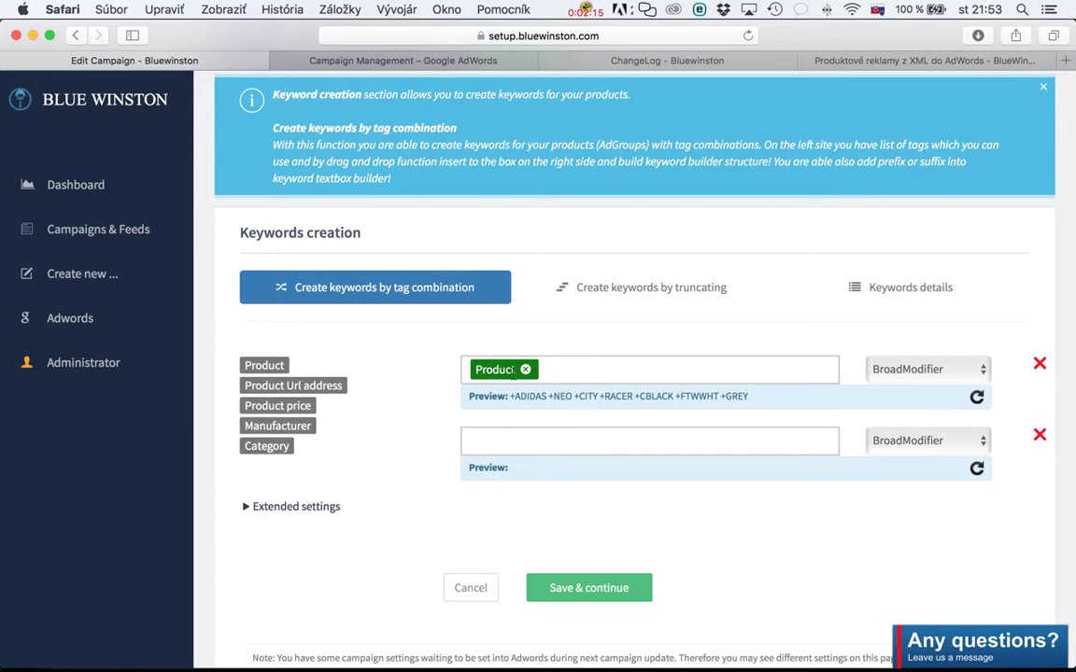
drag(512, 396, 752, 396)
click(734, 420)
Build the second keyword row from the prefix "panske tenisky" and the Product tag, and refresh its preview.
drag(266, 367, 523, 444)
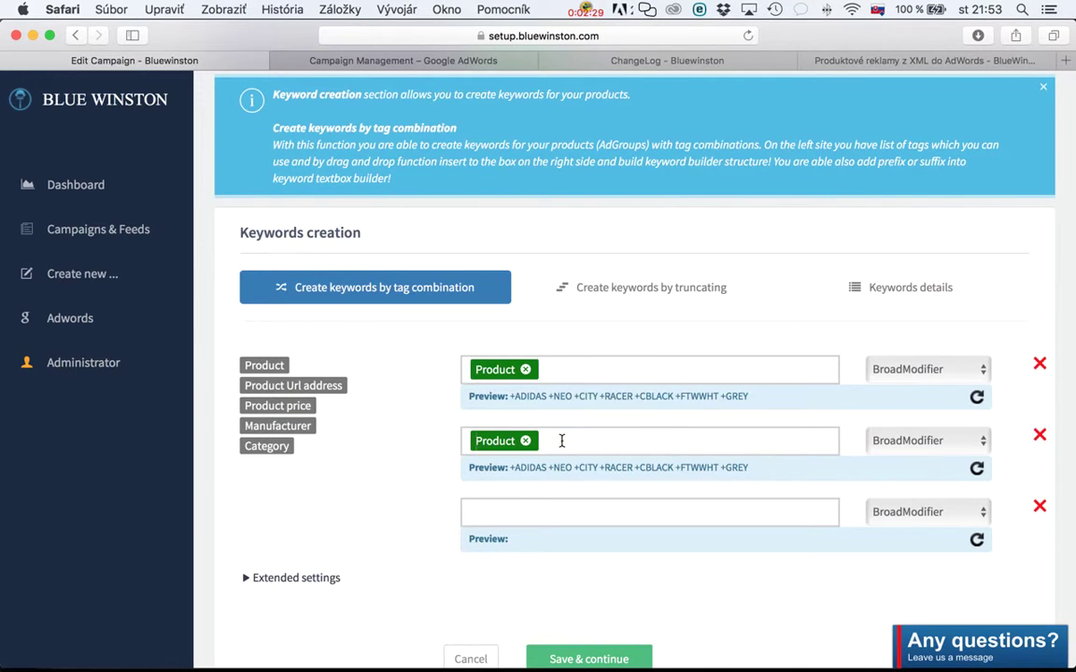
text(pans)
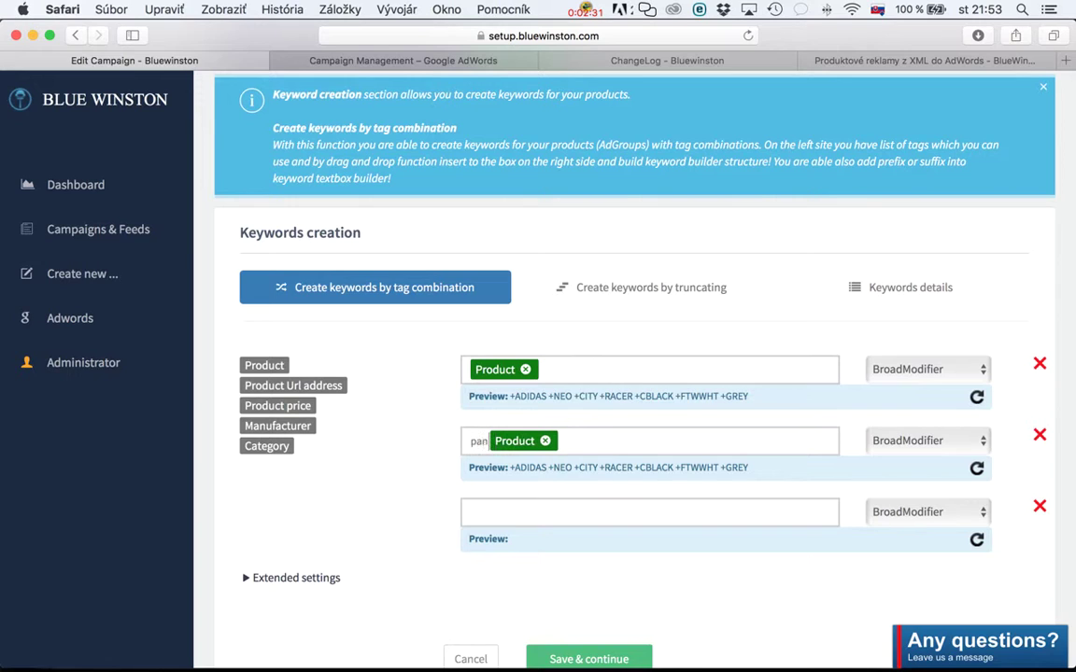
text(ke tenisky)
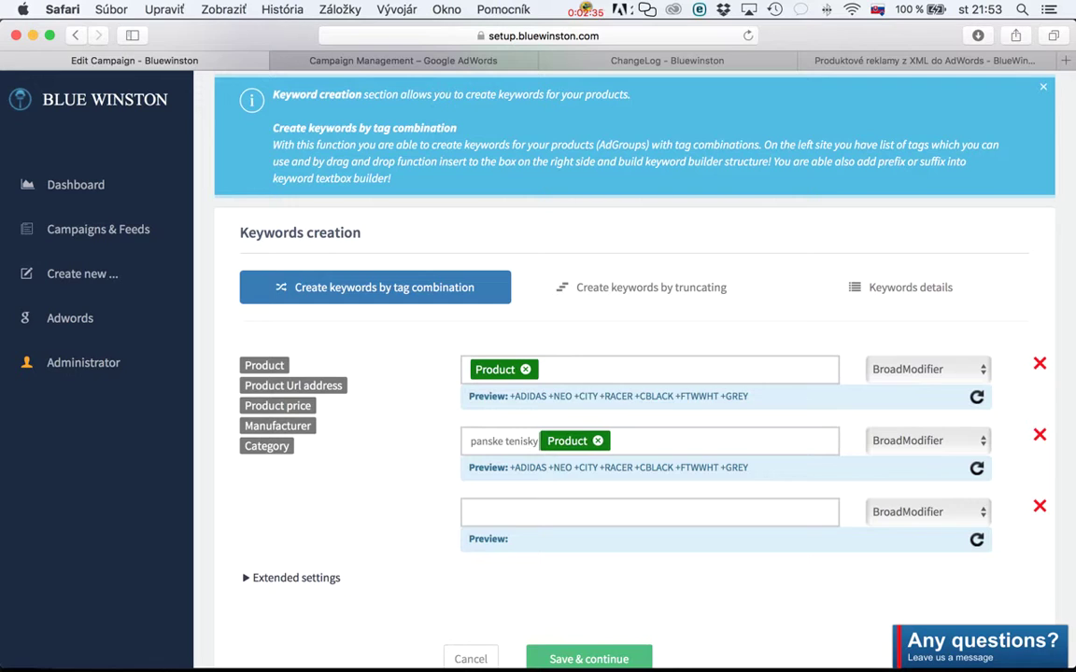
click(977, 468)
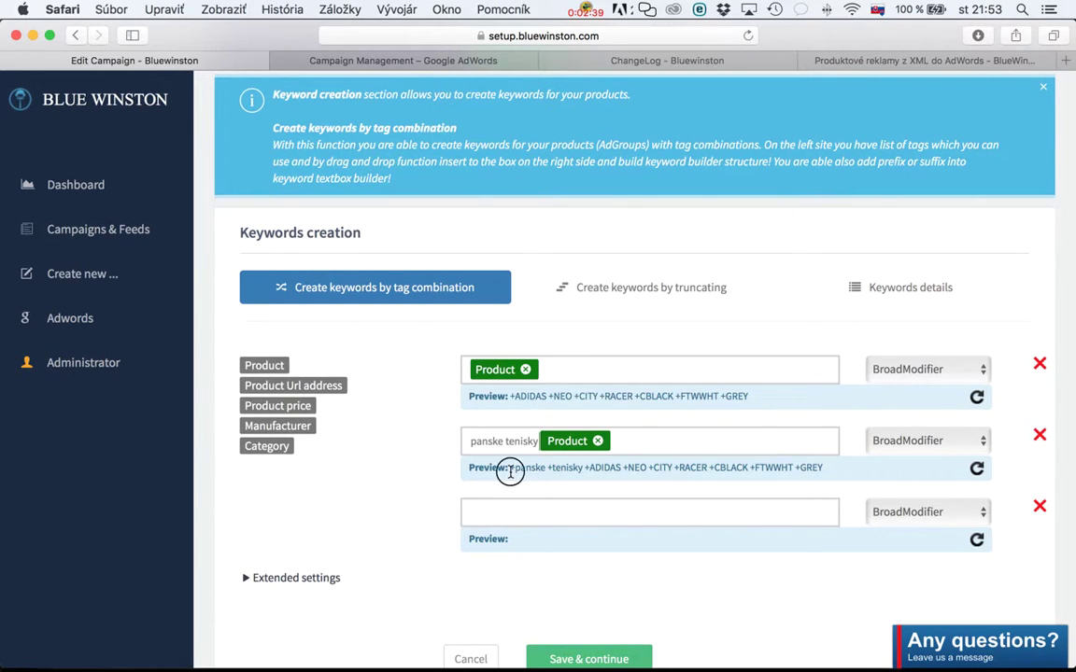
drag(510, 468, 583, 468)
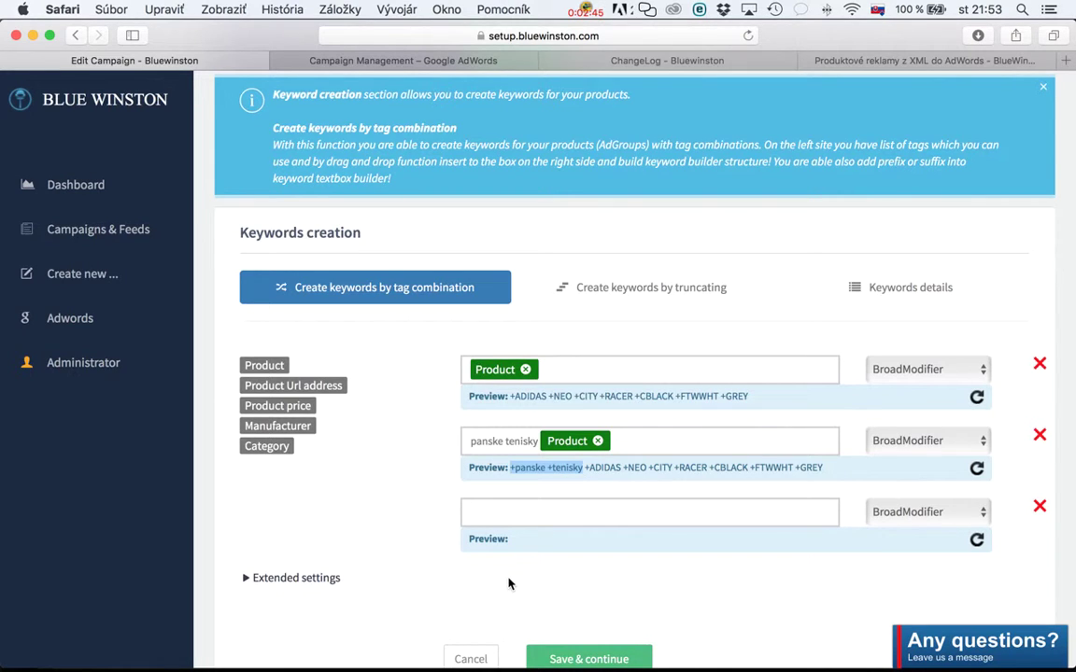
click(462, 470)
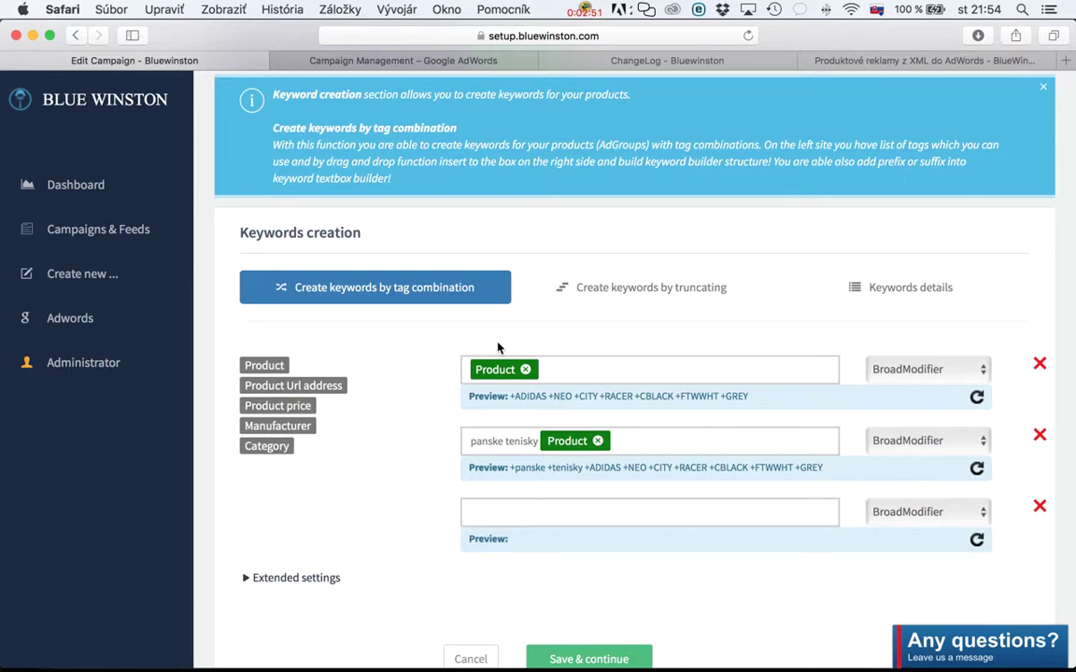
Open the product list preview for the campaign.
scroll(498, 347, up, 2)
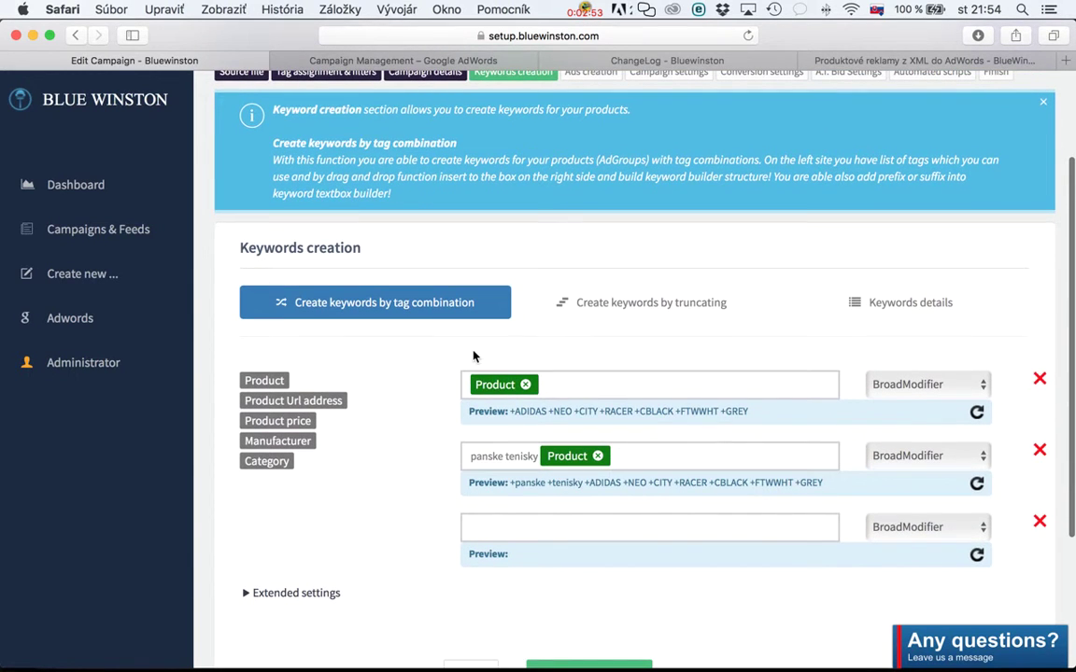
scroll(766, 324, up, 5)
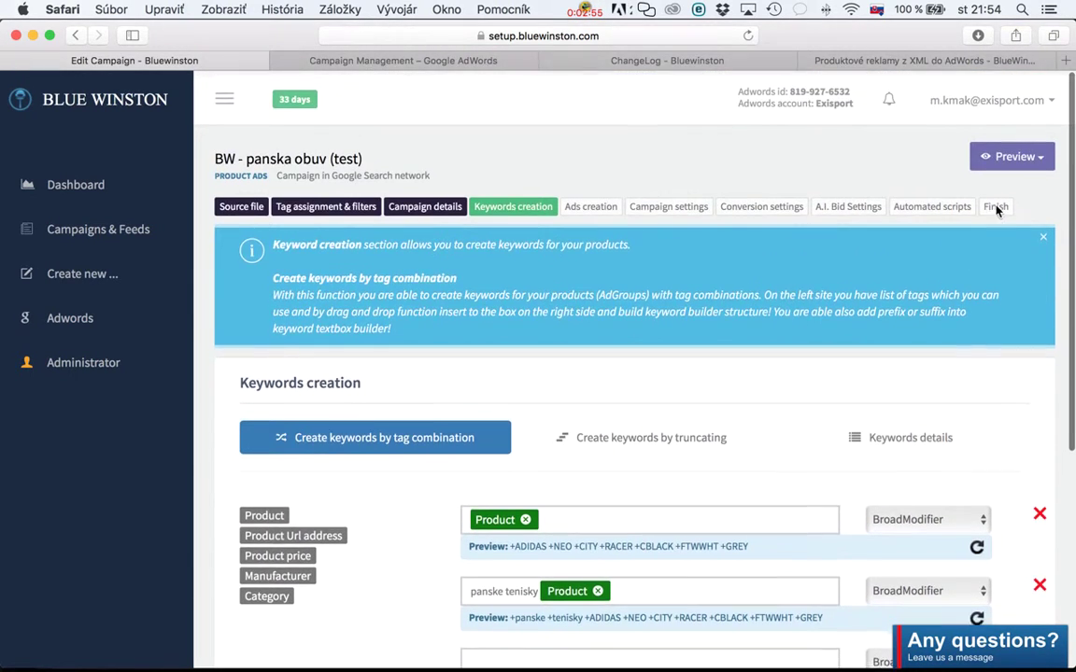
click(1013, 154)
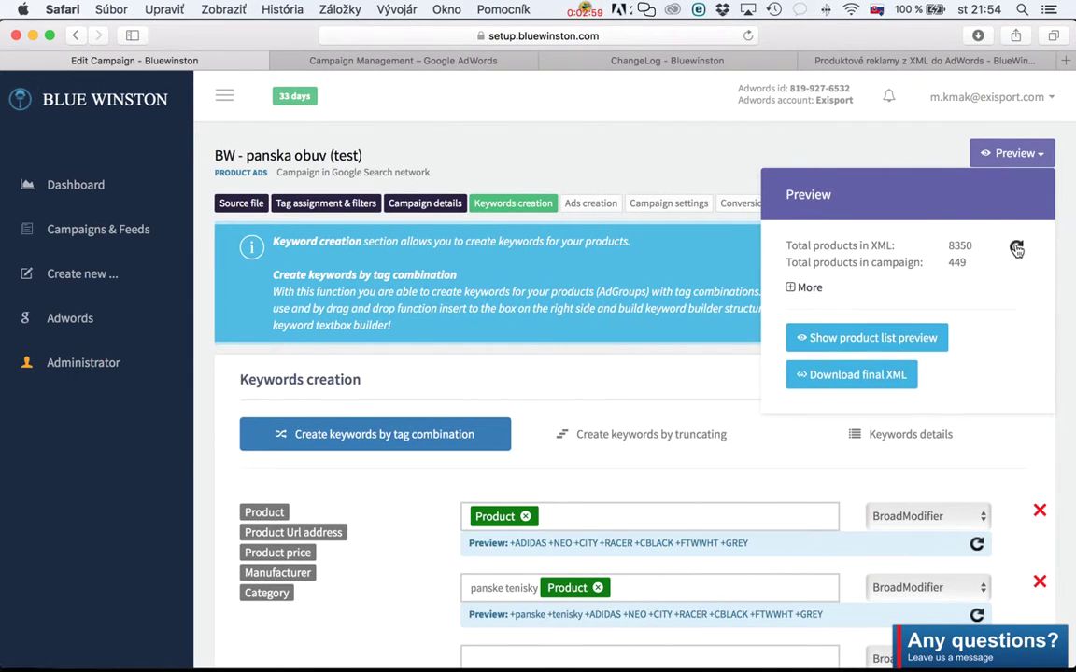
click(879, 342)
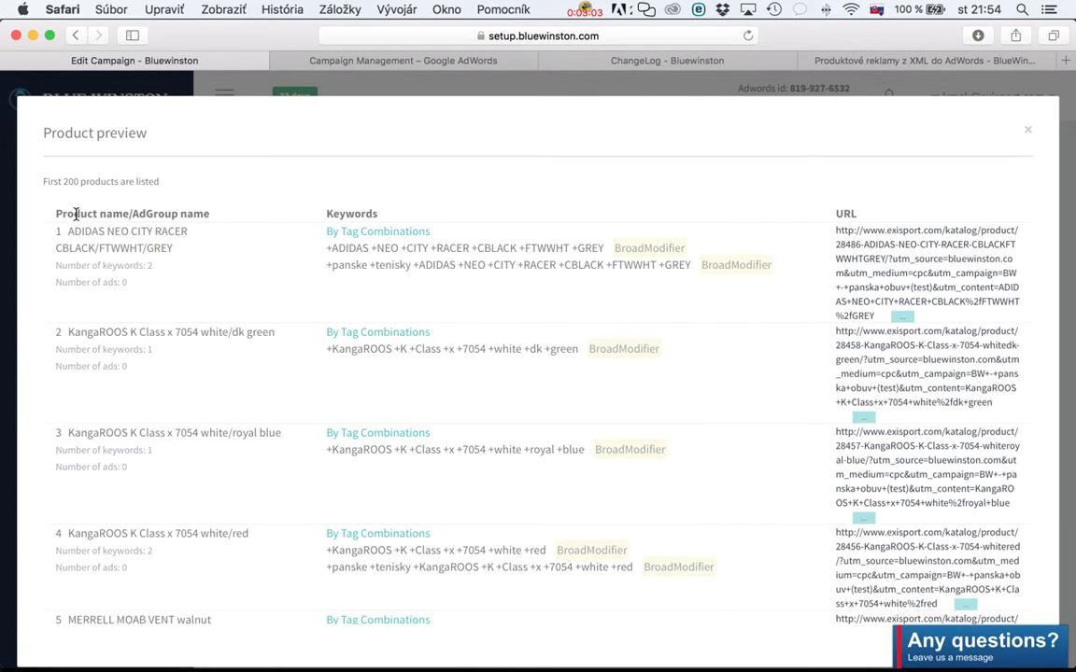
Examine the ad group names, keyword counts and tag-combination keywords in the product preview, and close it.
drag(56, 213, 214, 209)
click(134, 214)
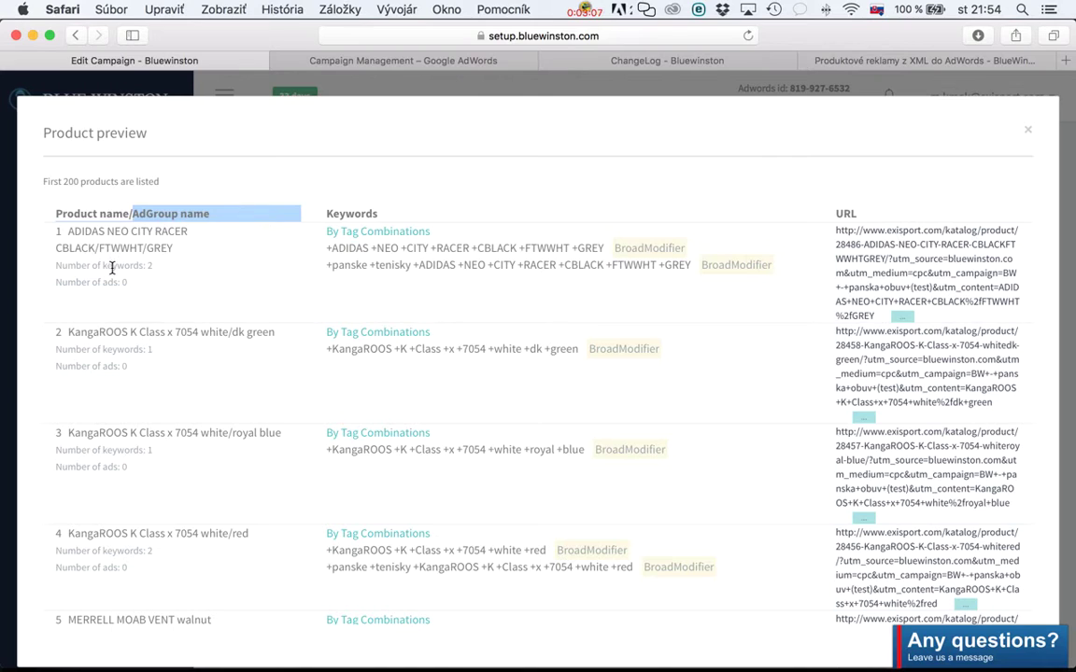
drag(70, 232, 55, 266)
click(153, 239)
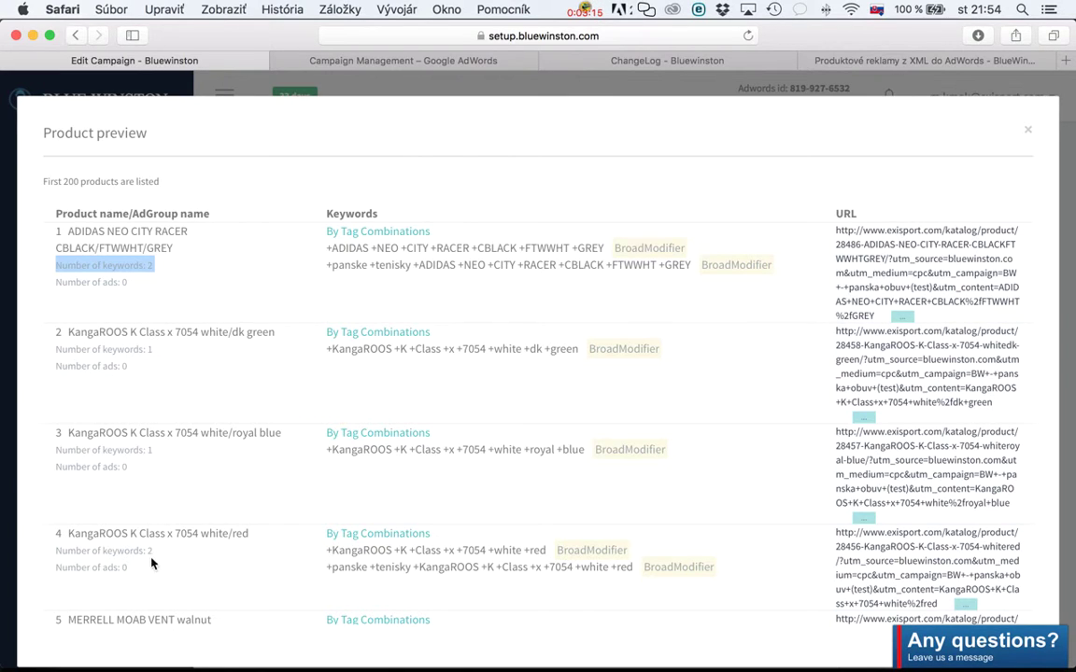
drag(153, 551, 72, 551)
click(185, 389)
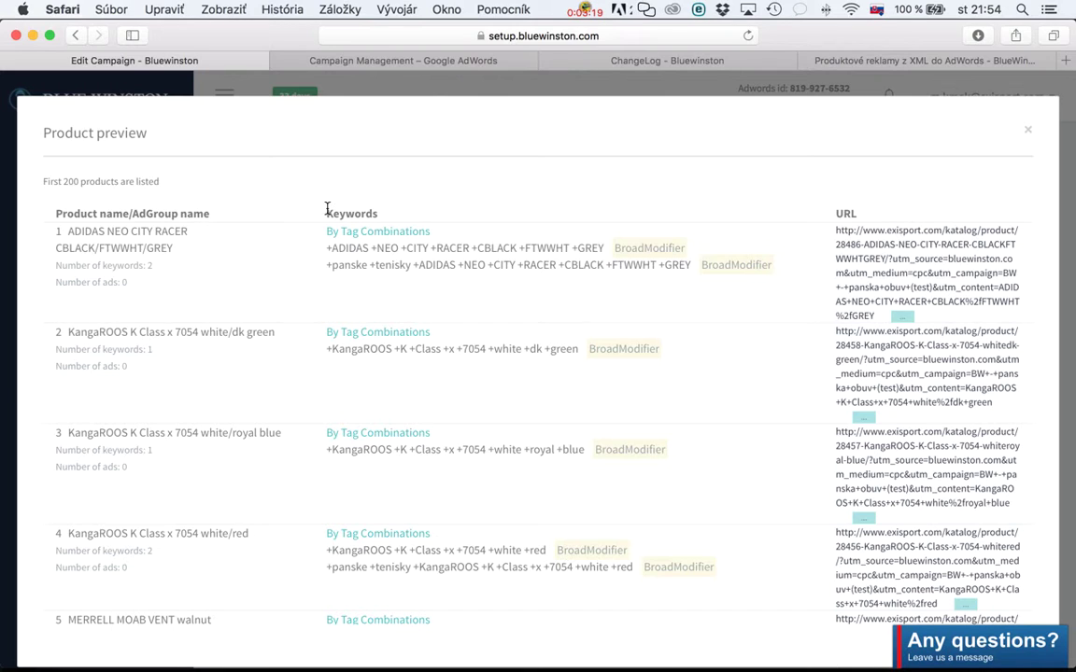
drag(327, 209, 388, 211)
drag(327, 229, 444, 226)
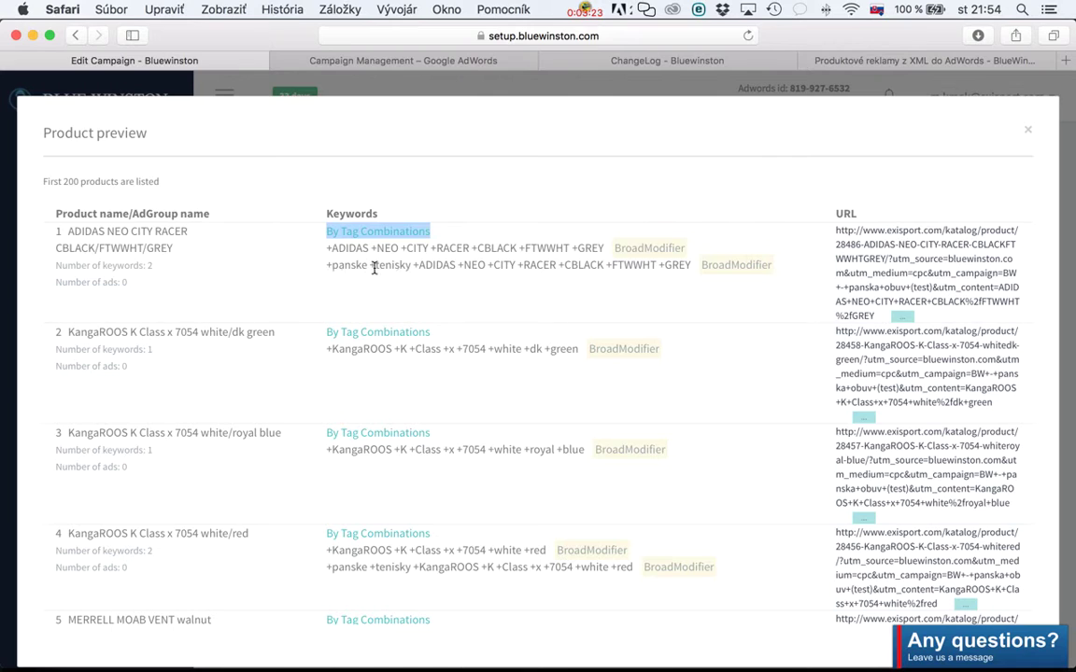
click(326, 248)
drag(327, 249, 604, 249)
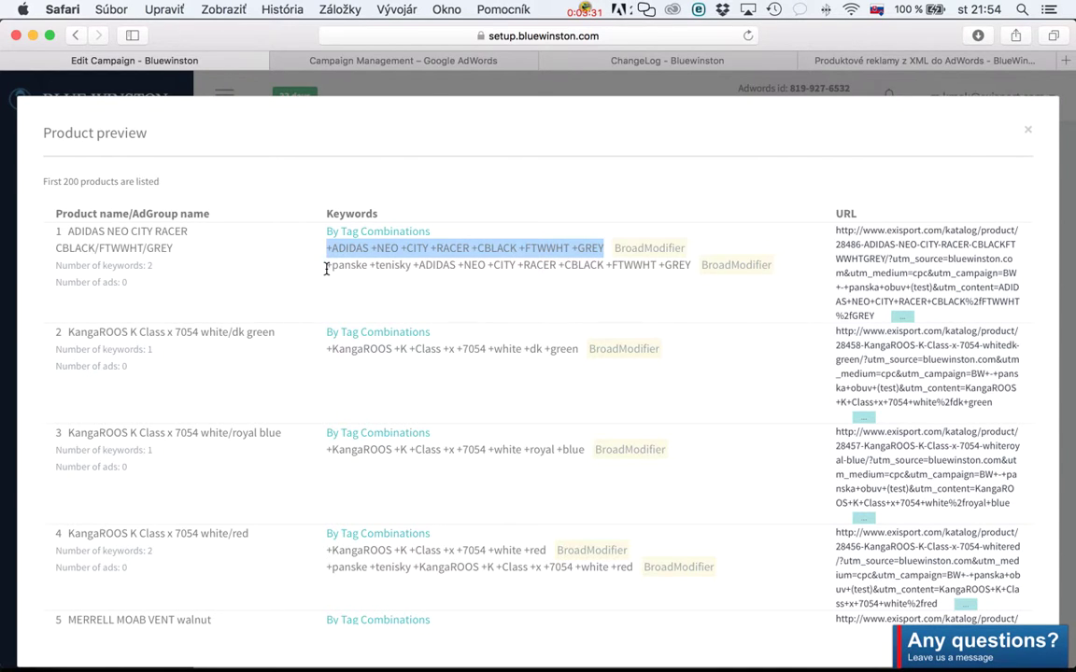
drag(328, 264, 409, 265)
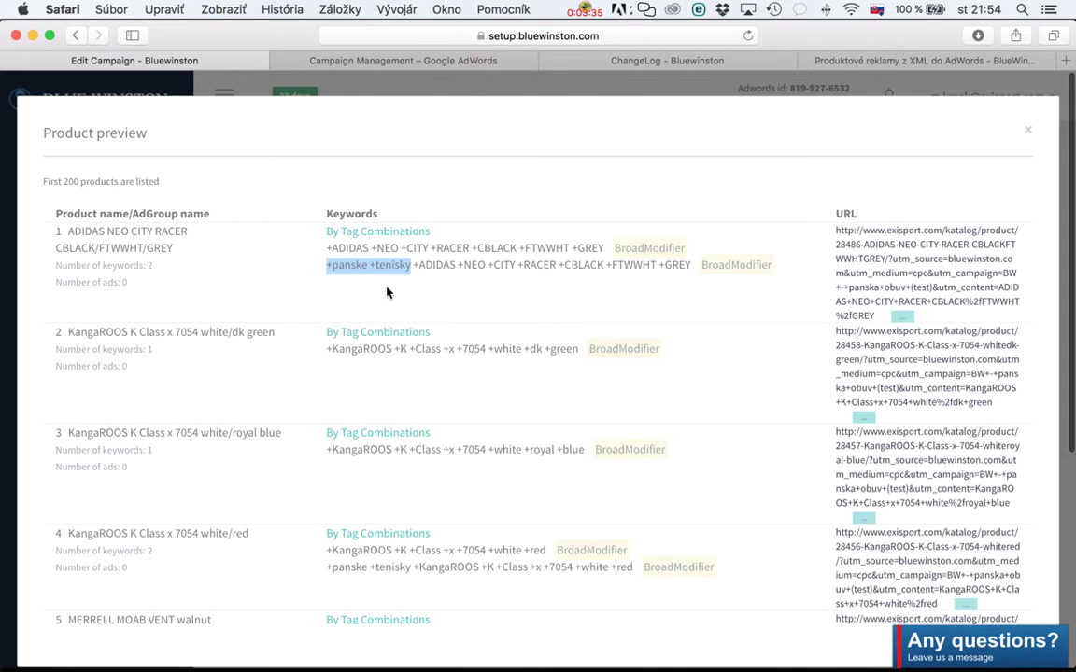
click(1027, 130)
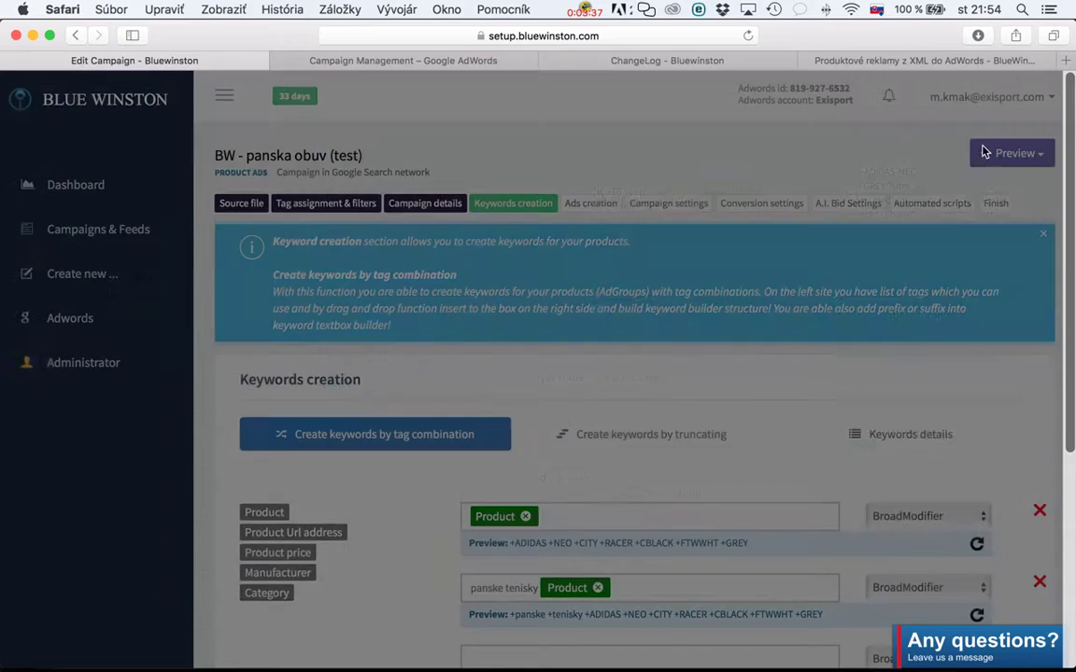
Add the Manufacturer tag to the third keyword row.
scroll(357, 401, down, 5)
scroll(346, 411, up, 2)
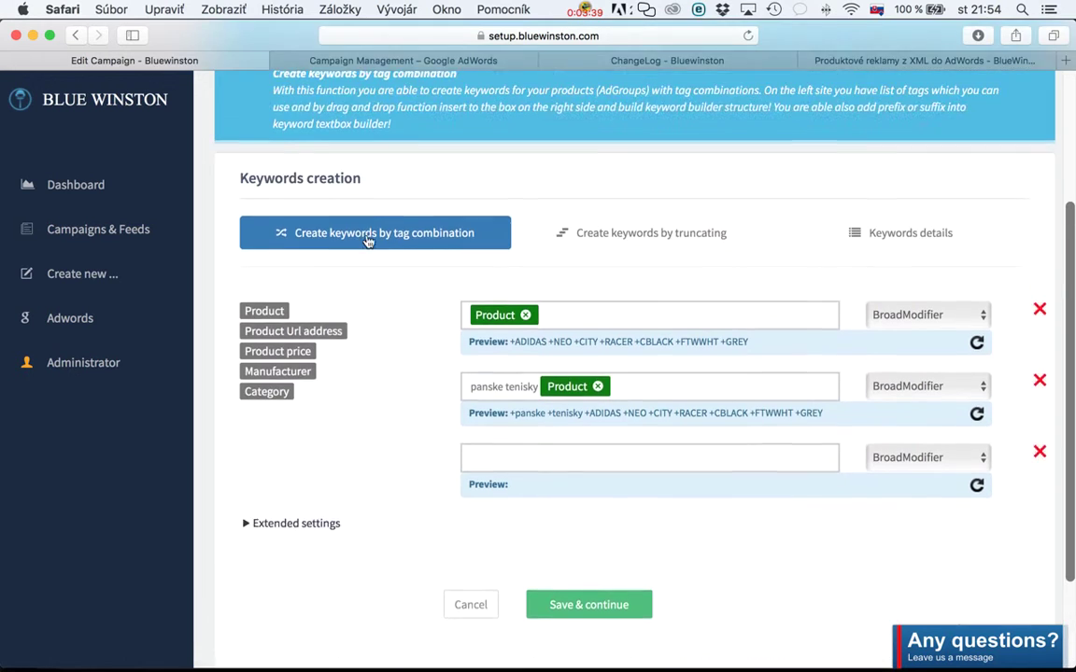
scroll(345, 363, down, 3)
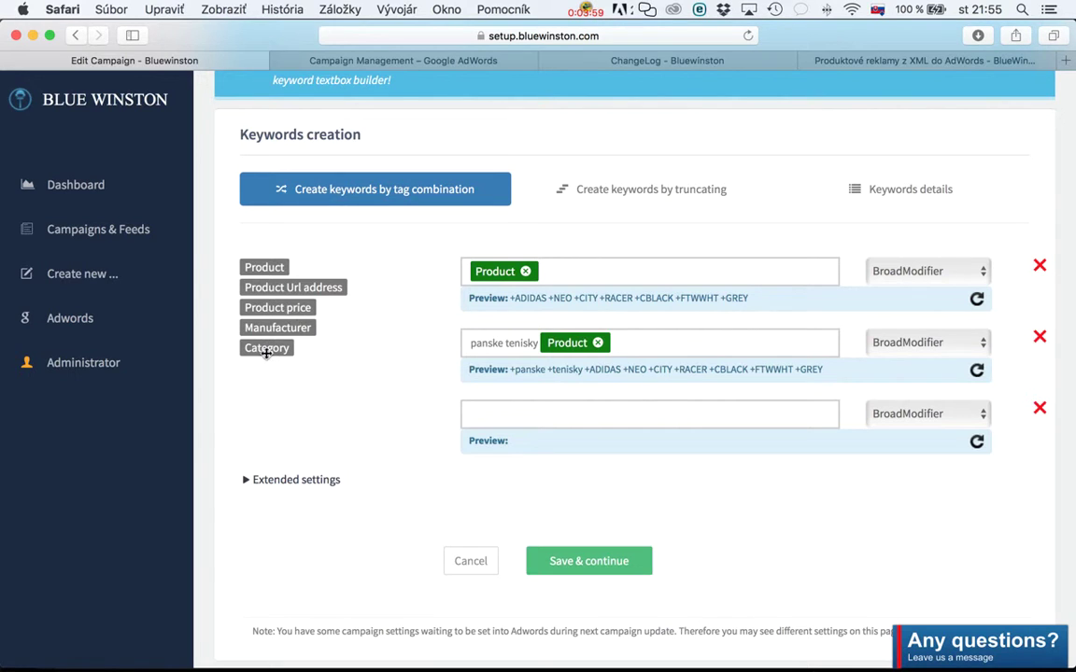
scroll(264, 371, up, 3)
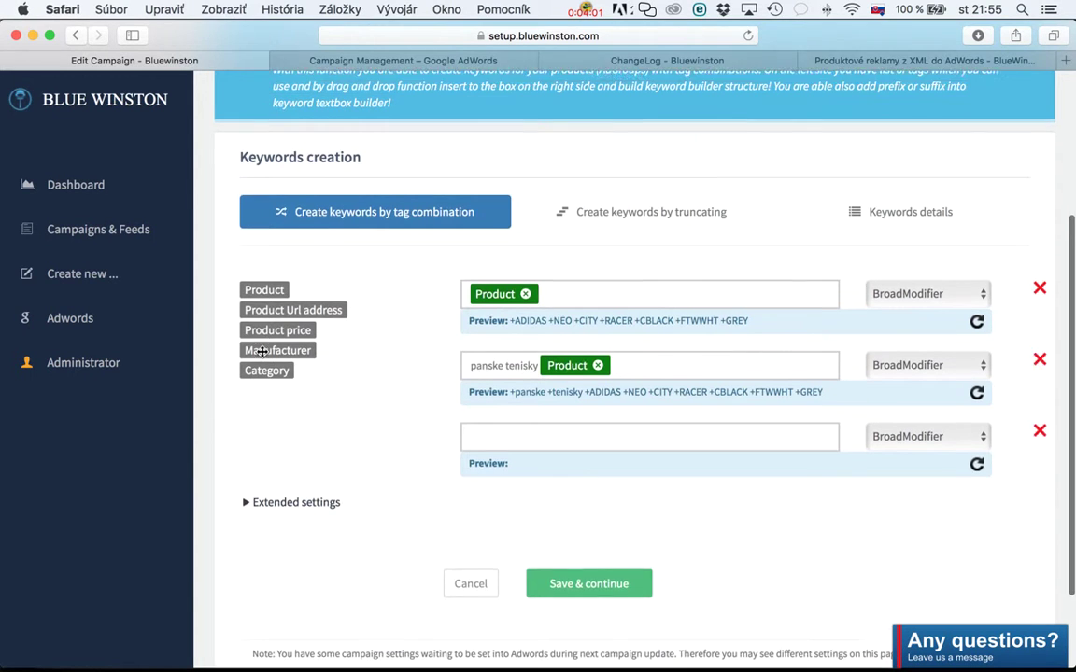
scroll(318, 113, up, 5)
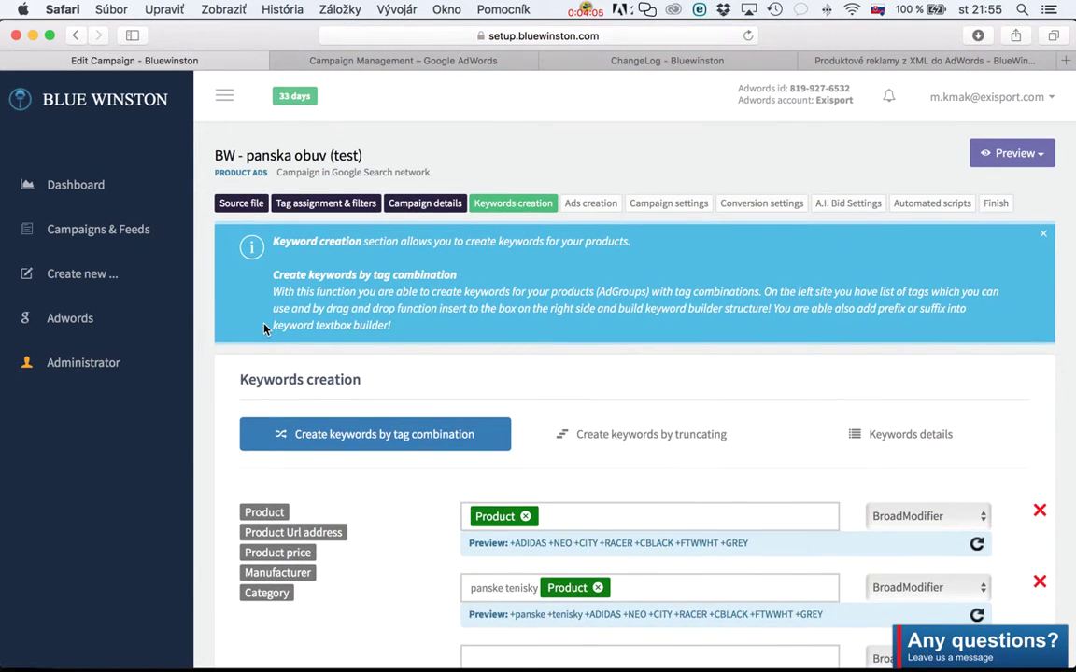
scroll(280, 355, down, 3)
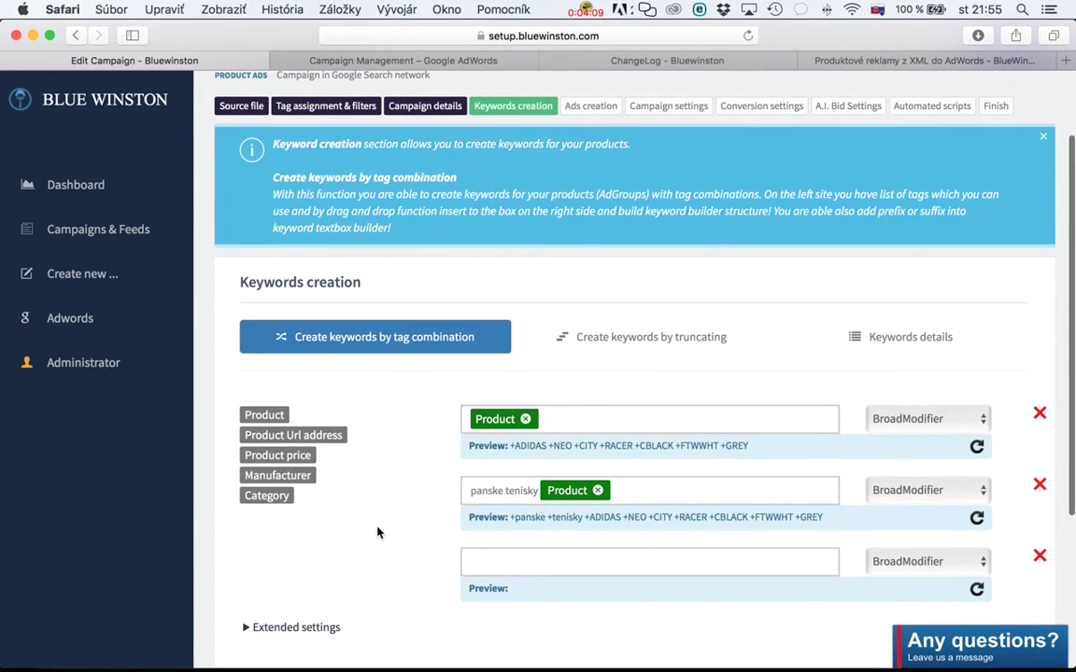
scroll(439, 504, down, 4)
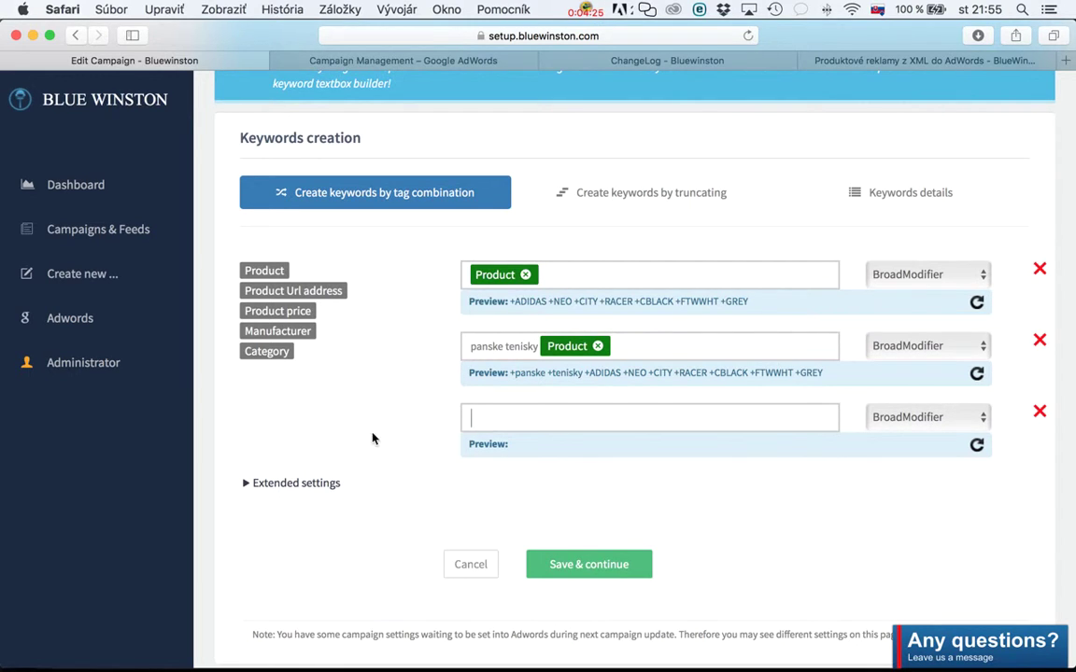
drag(270, 330, 488, 425)
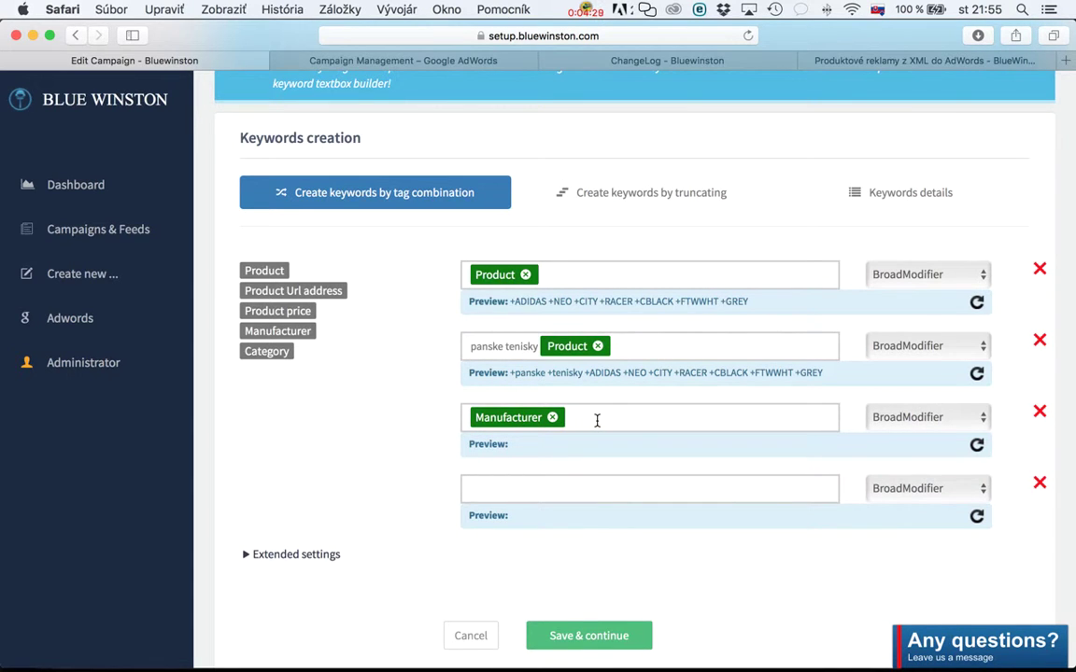
Add the Category tag after Manufacturer in the third keyword row, refresh its preview and check the resulting keyword.
drag(271, 352, 593, 455)
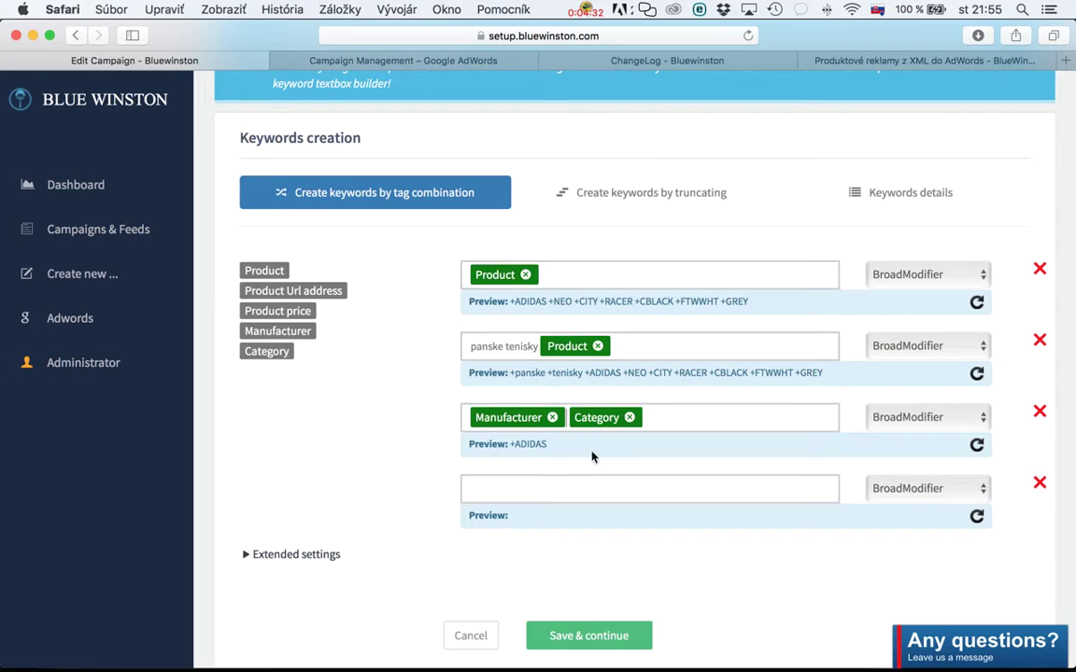
click(977, 446)
double_click(535, 445)
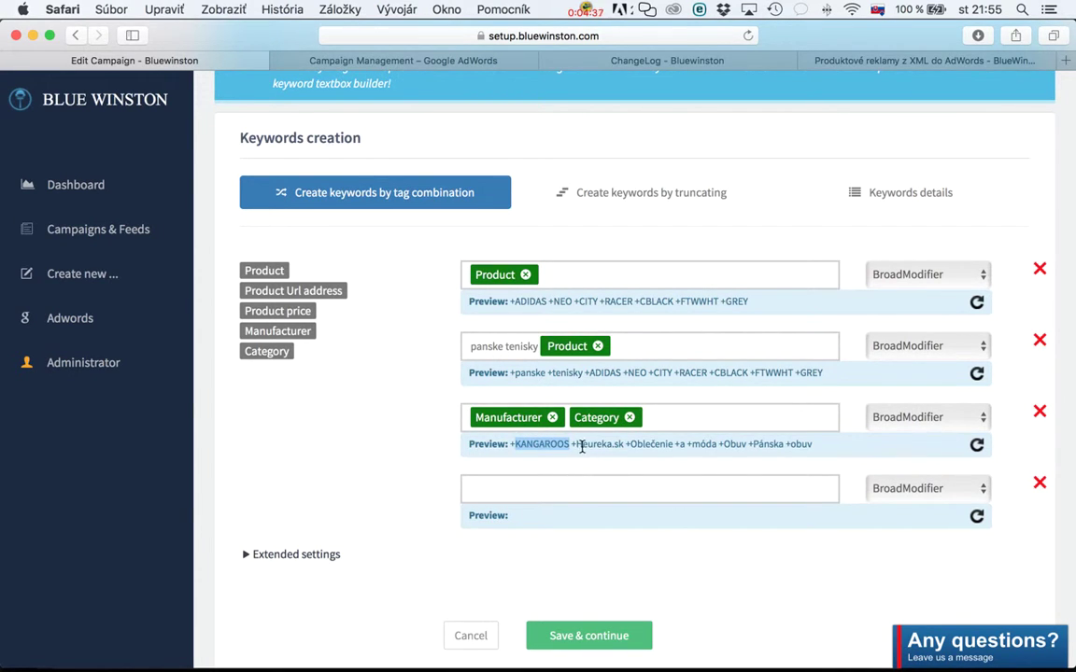
drag(578, 444, 853, 440)
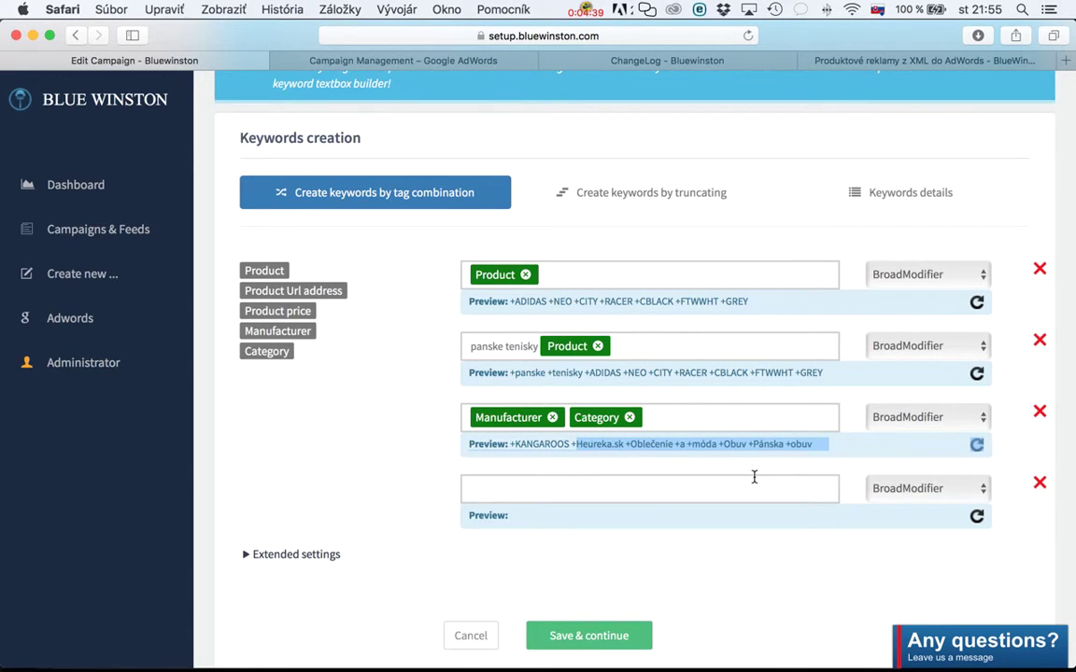
double_click(542, 444)
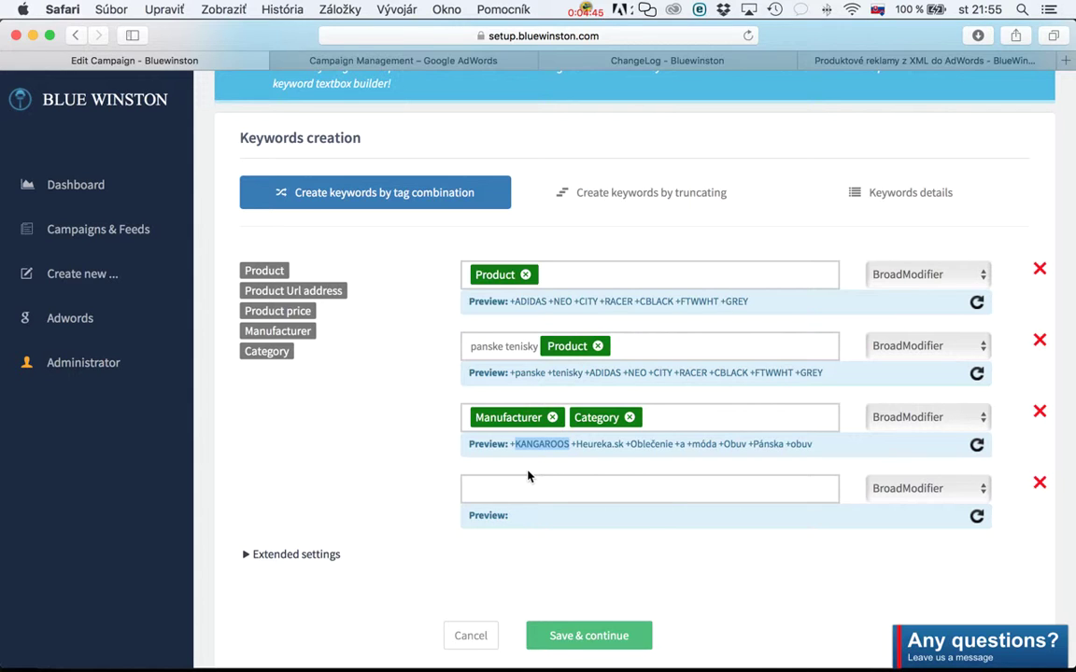
drag(578, 445, 809, 441)
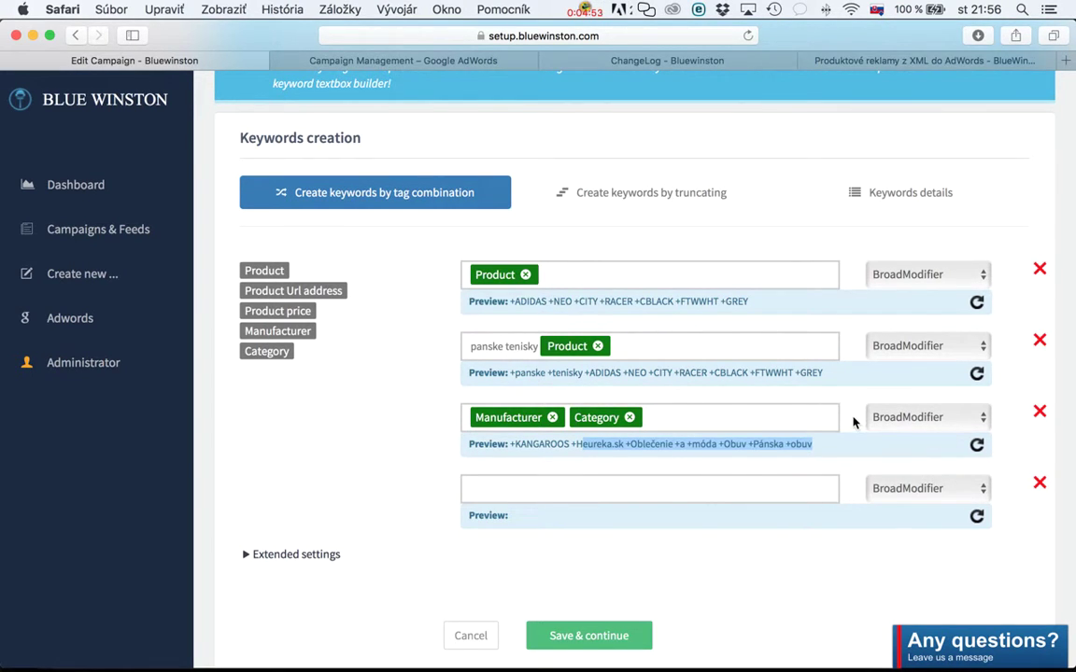
click(339, 415)
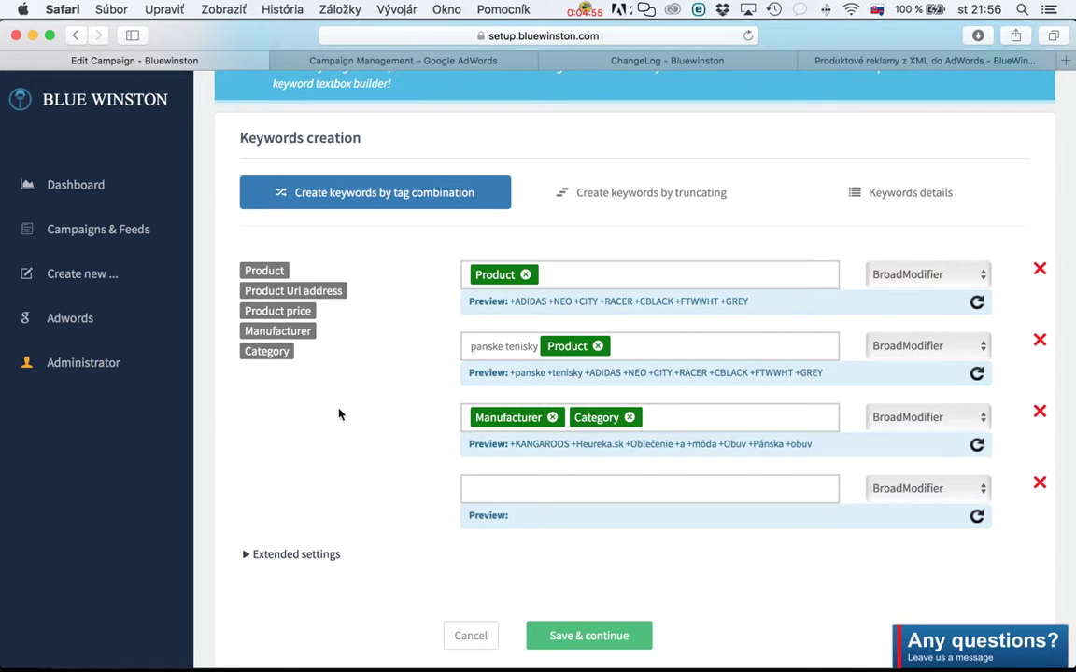
Expand the extended settings of the tag-combination keywords and activate the Words to remove field.
scroll(339, 415, down, 2)
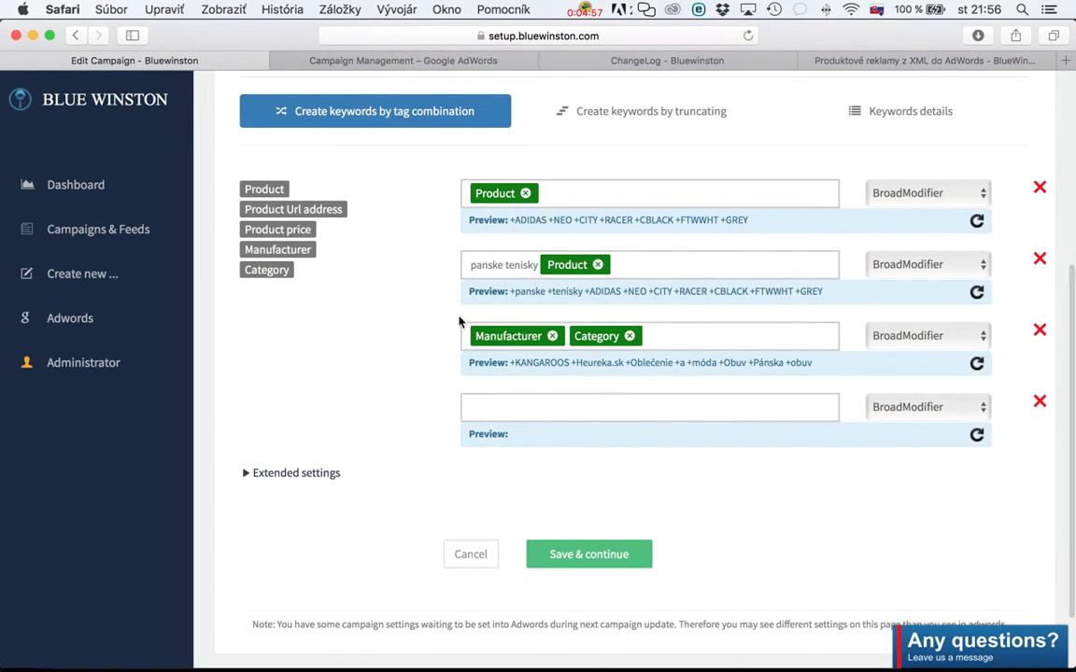
drag(473, 263, 538, 265)
click(644, 260)
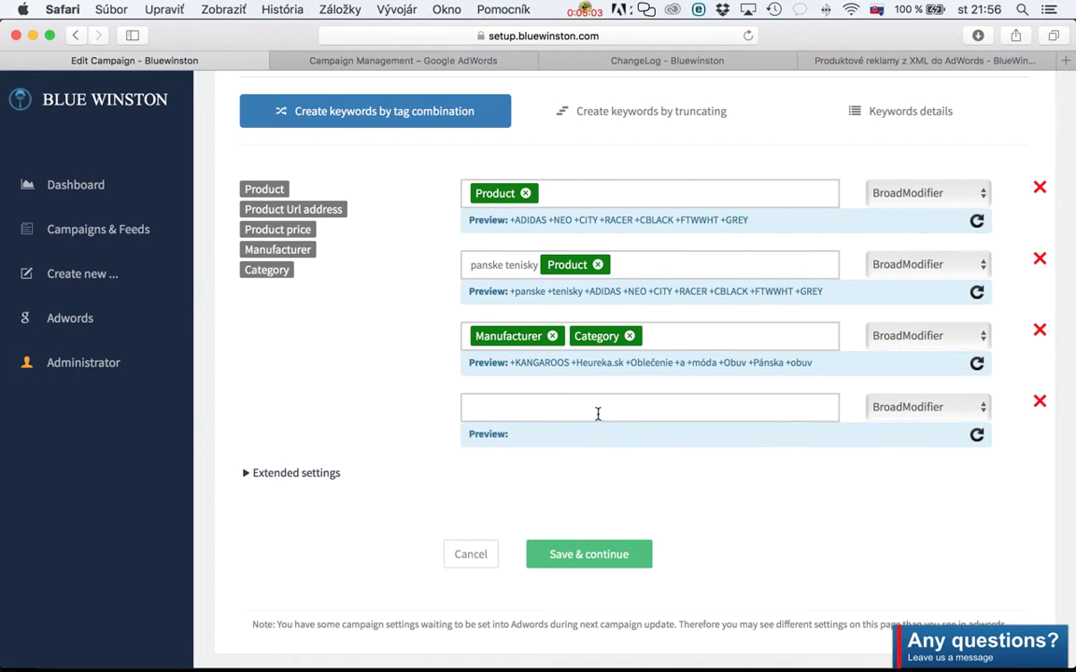
scroll(466, 353, up, 1)
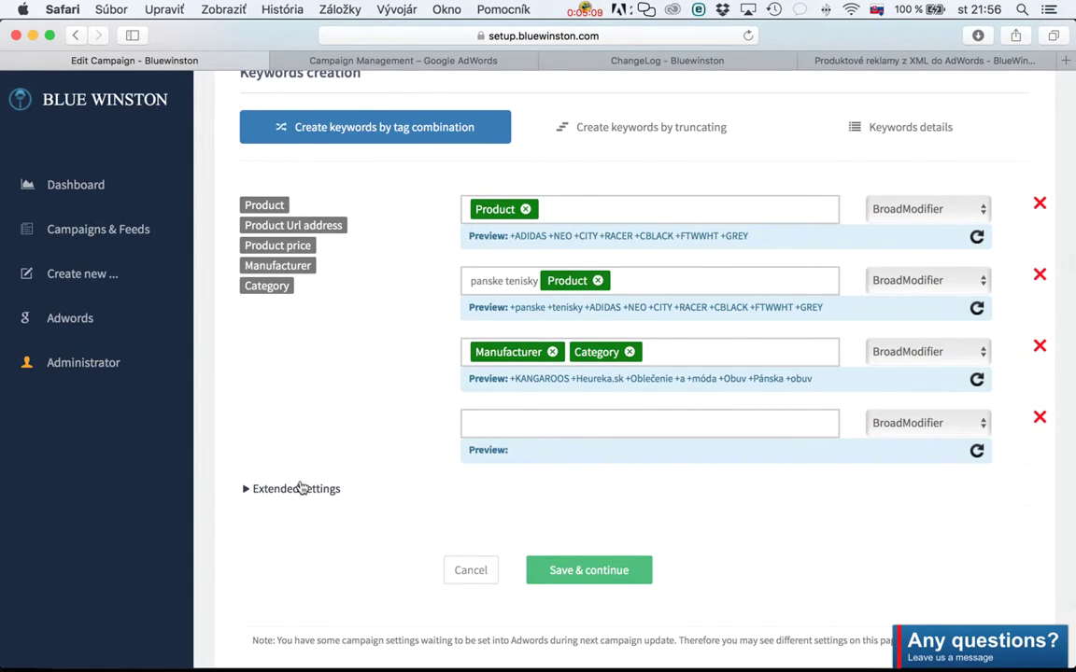
click(254, 488)
scroll(366, 442, down, 4)
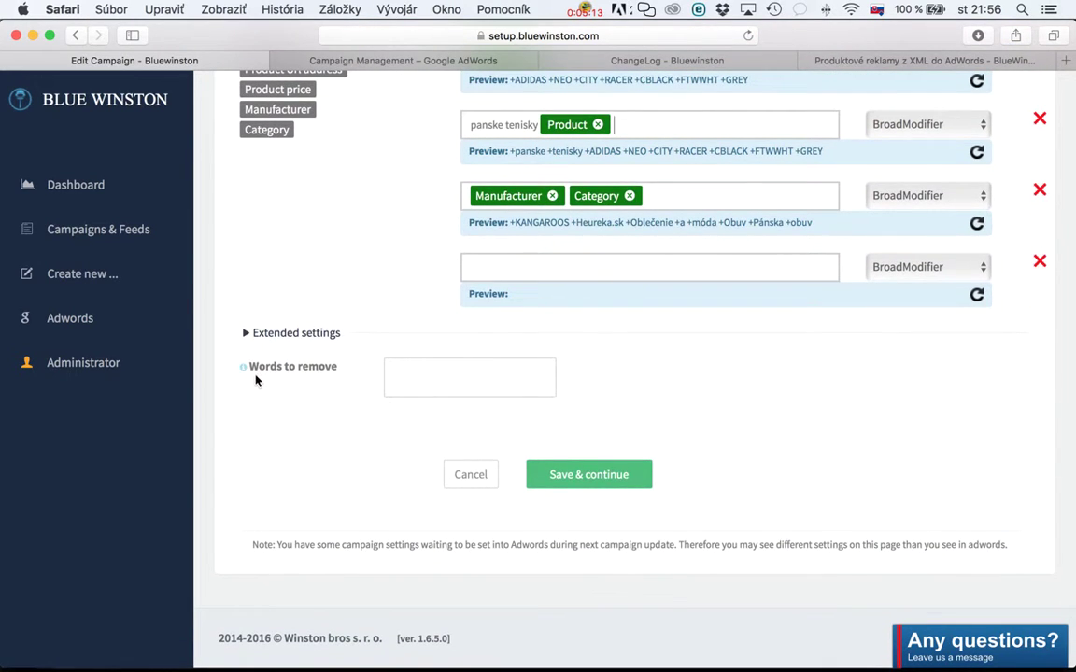
scroll(276, 395, up, 1)
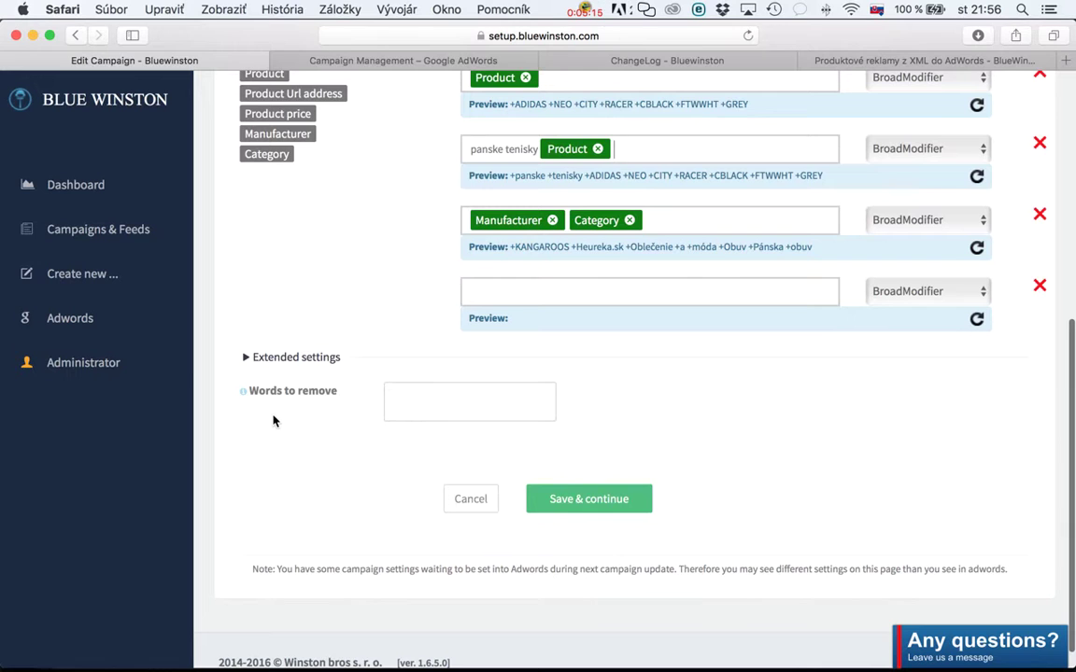
scroll(273, 420, up, 1)
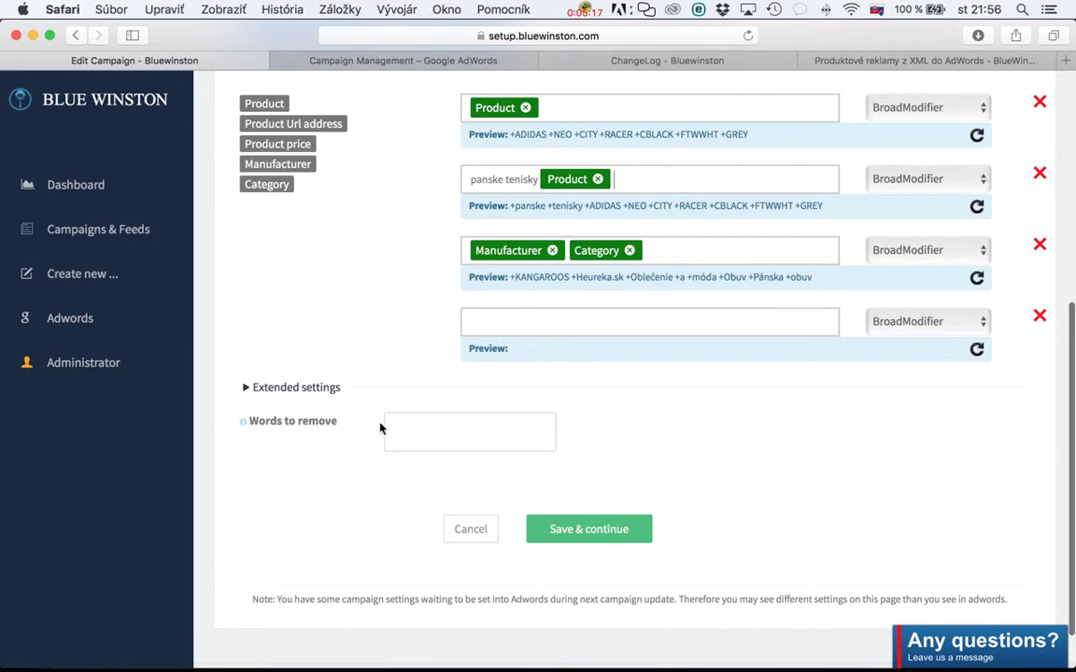
click(423, 426)
scroll(615, 408, up, 5)
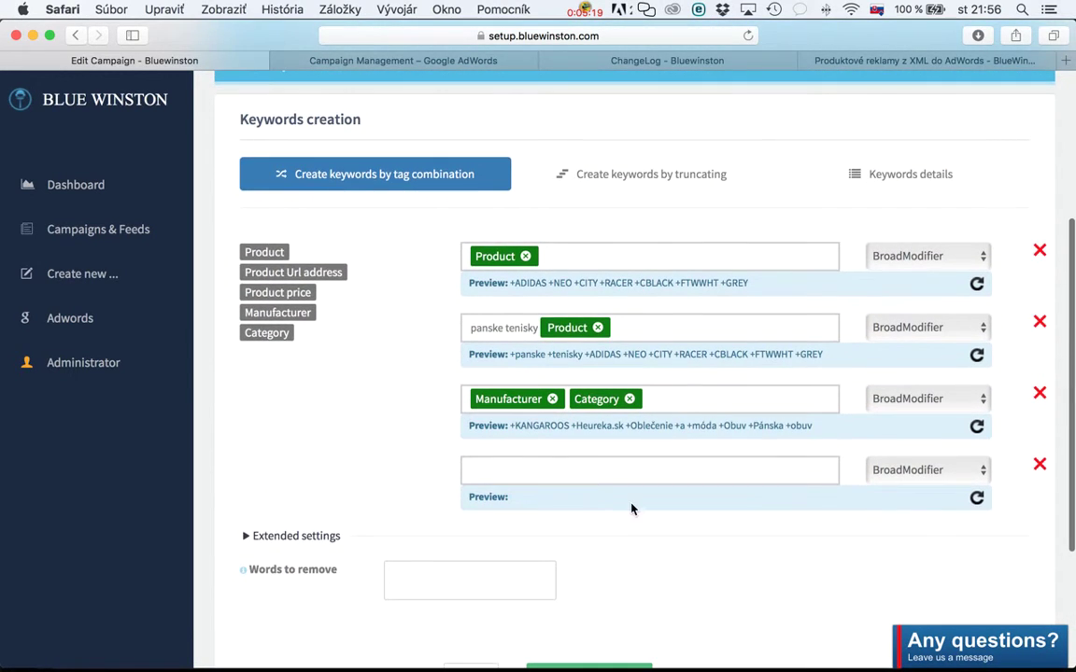
scroll(535, 540, down, 3)
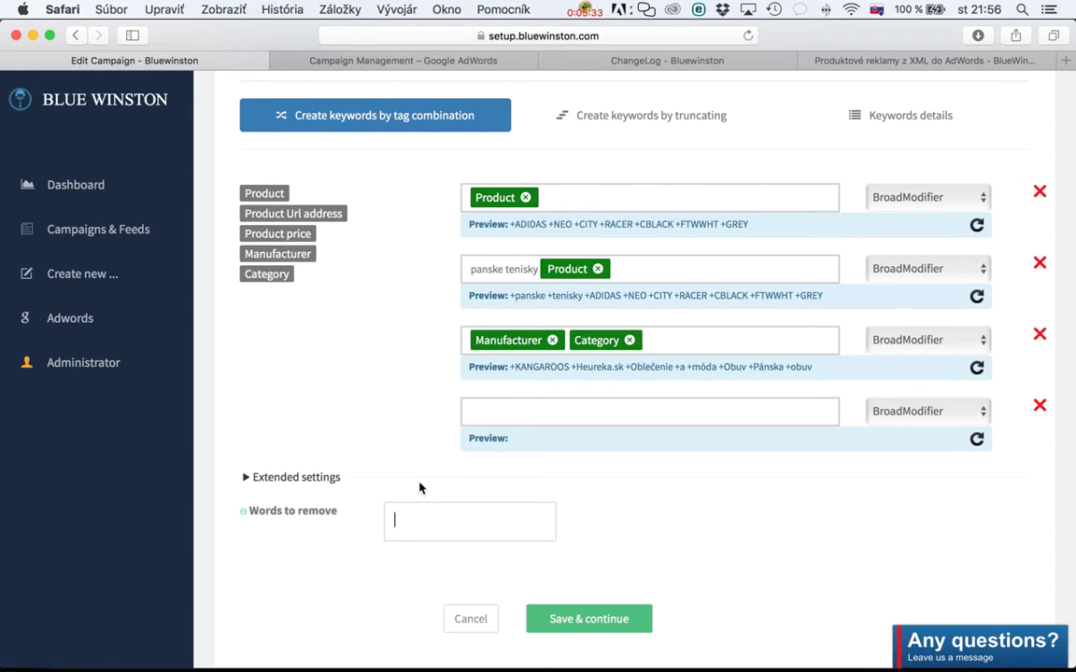
Enter "racer" and "city" as words to remove and refresh the first keyword row's preview.
drag(512, 296, 790, 295)
click(449, 539)
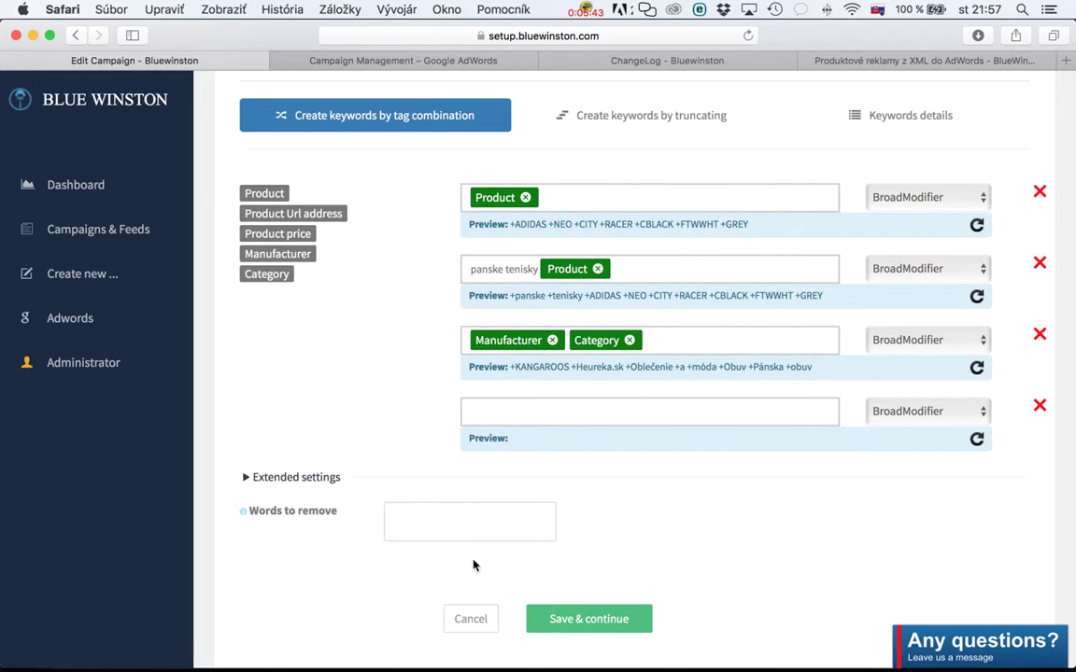
text(racer)
key(Return)
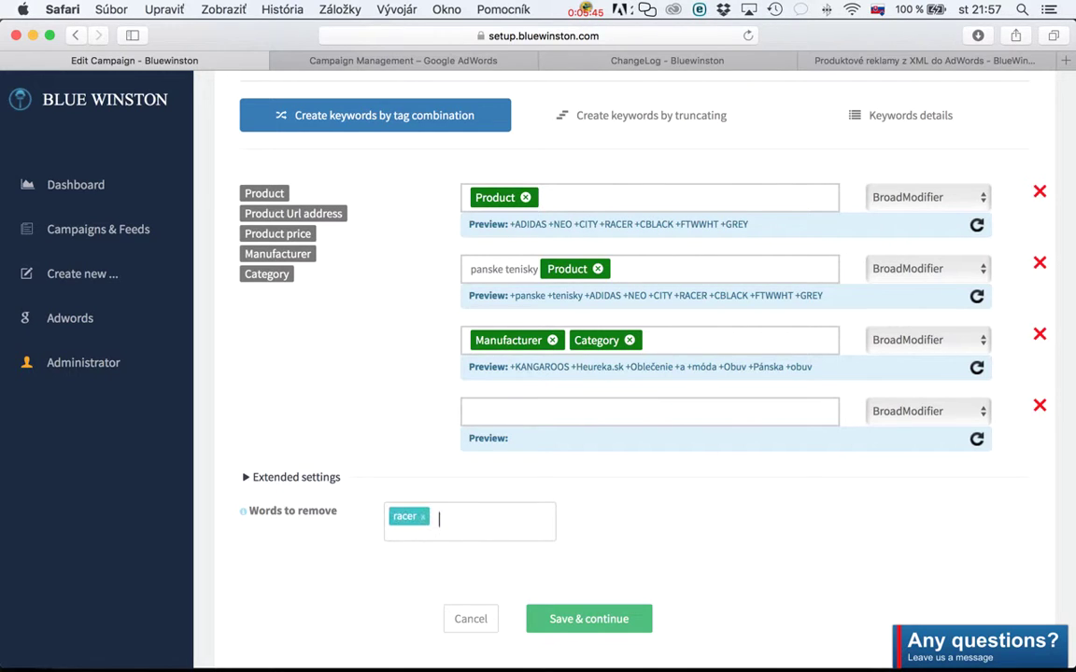
text(city)
key(Return)
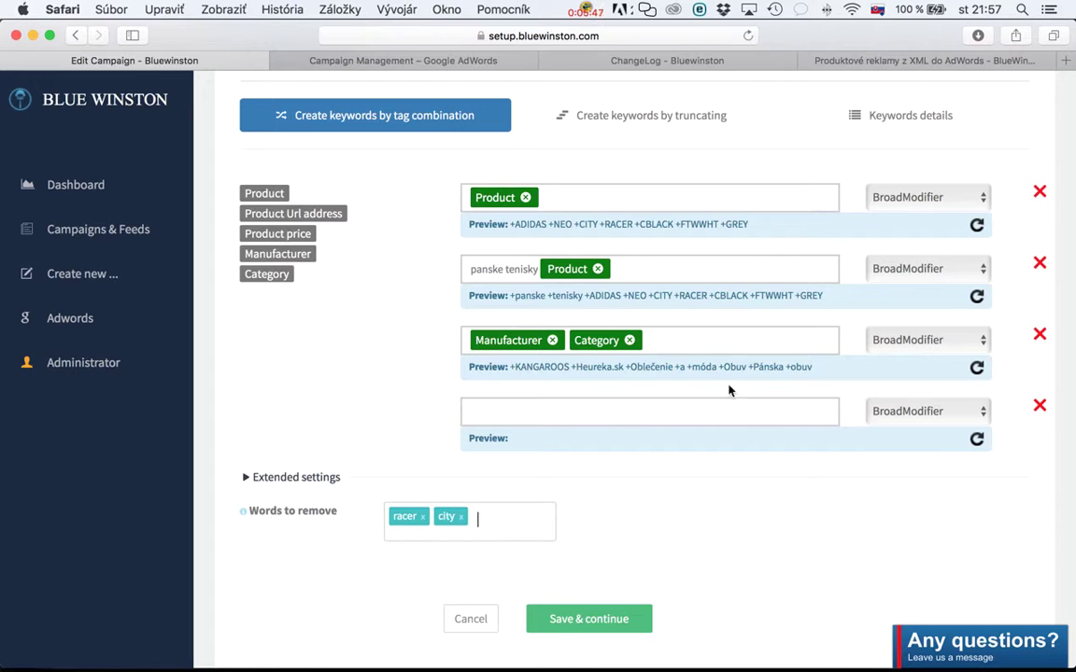
click(976, 226)
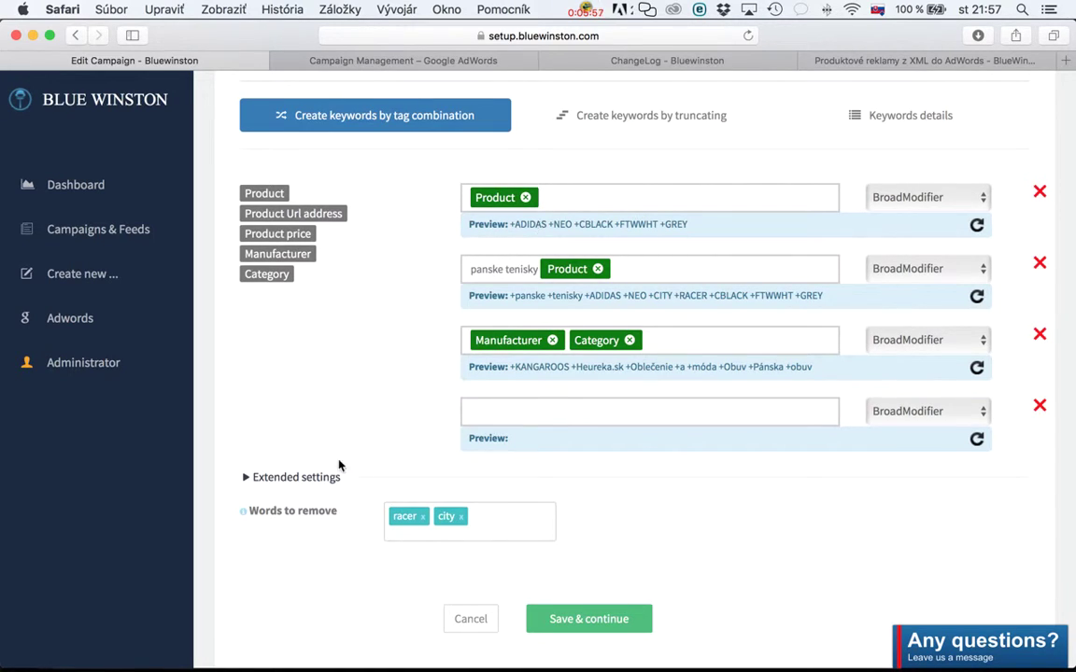
Replace the words to remove with "zdarma", "zlava", "set" and "+".
click(460, 517)
click(422, 517)
text(zdarma)
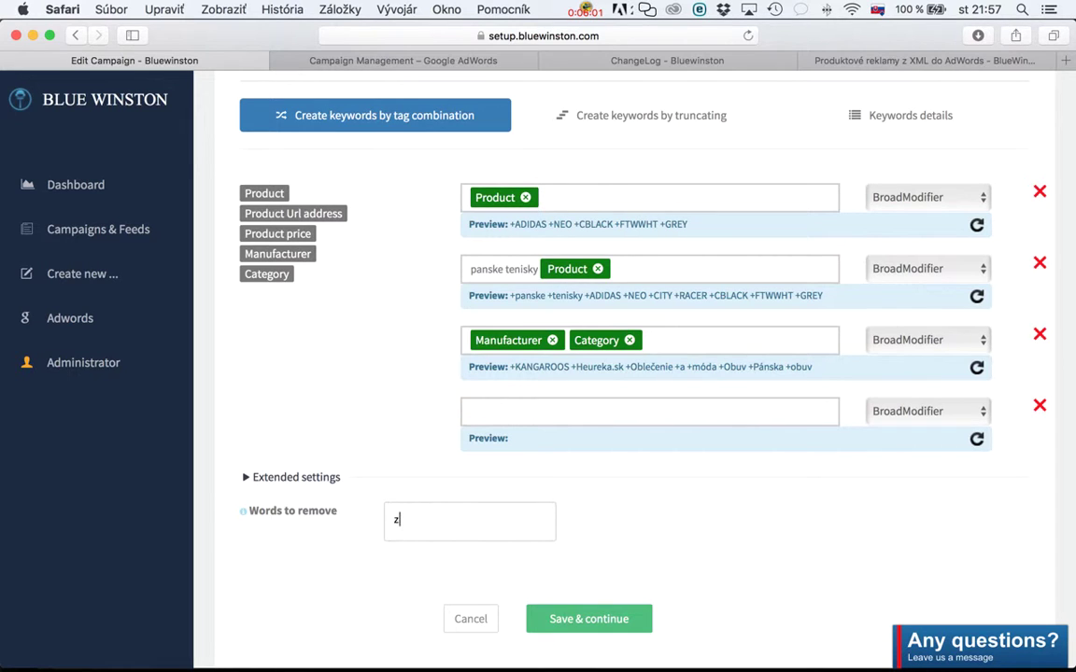
key(Return)
text(zlava)
key(Return)
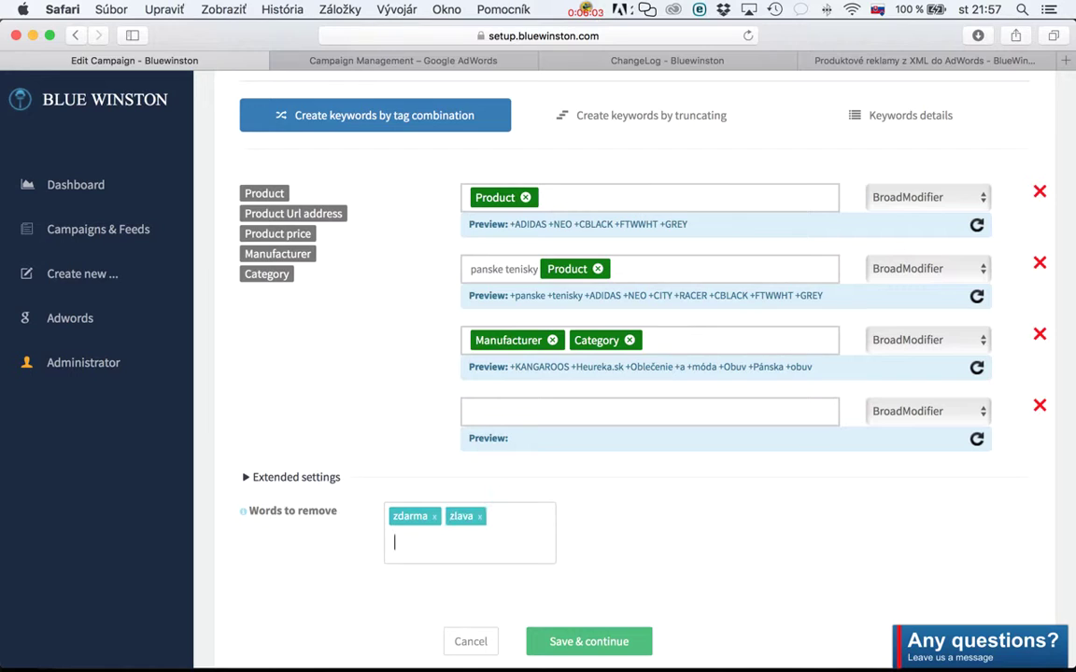
text(set)
key(Return)
text(+)
key(Return)
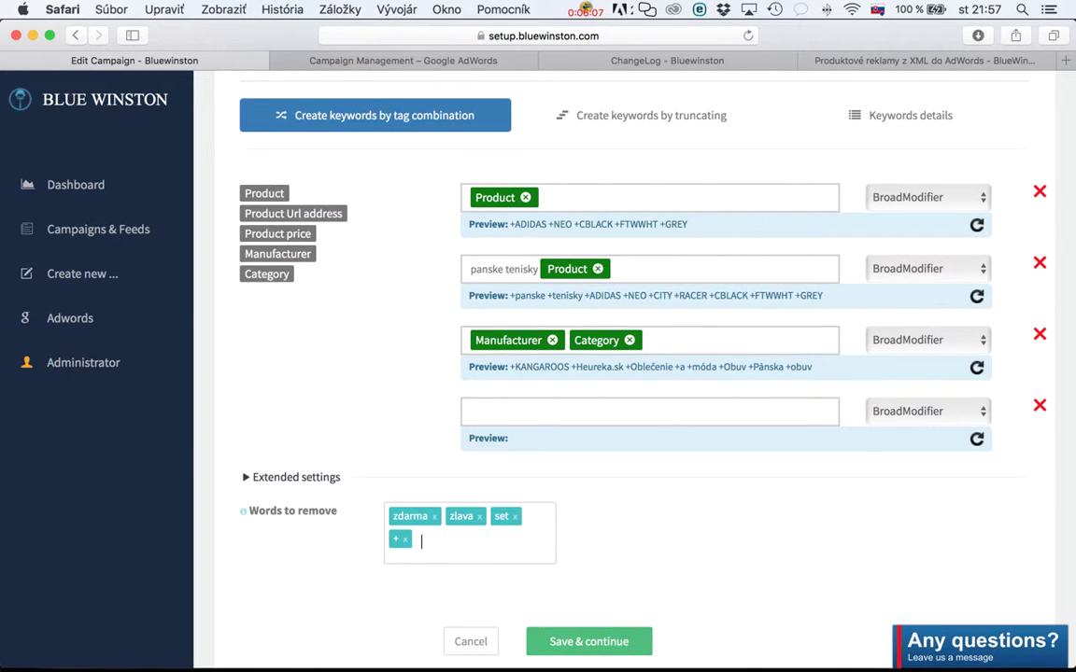